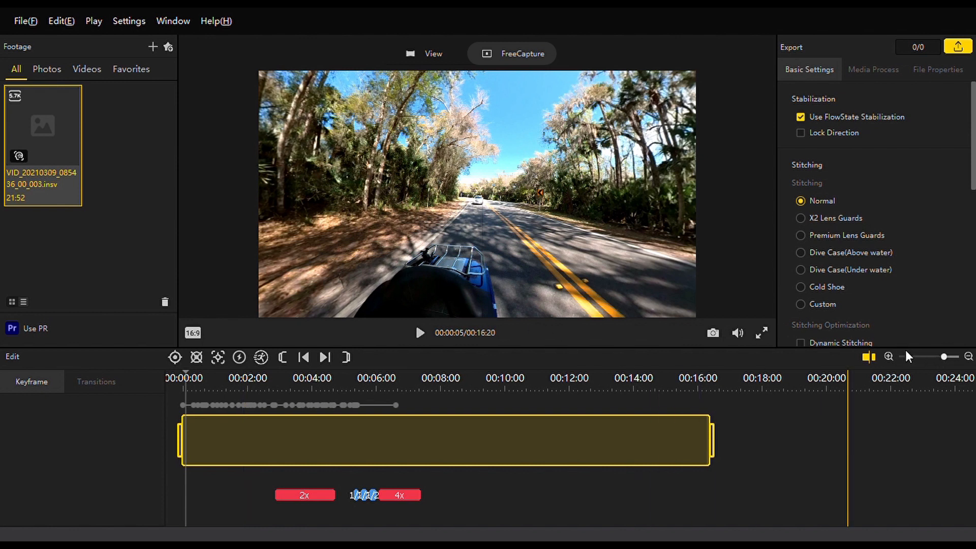
Open the settings of the first keyframe at the very start of the clip.
click(889, 357)
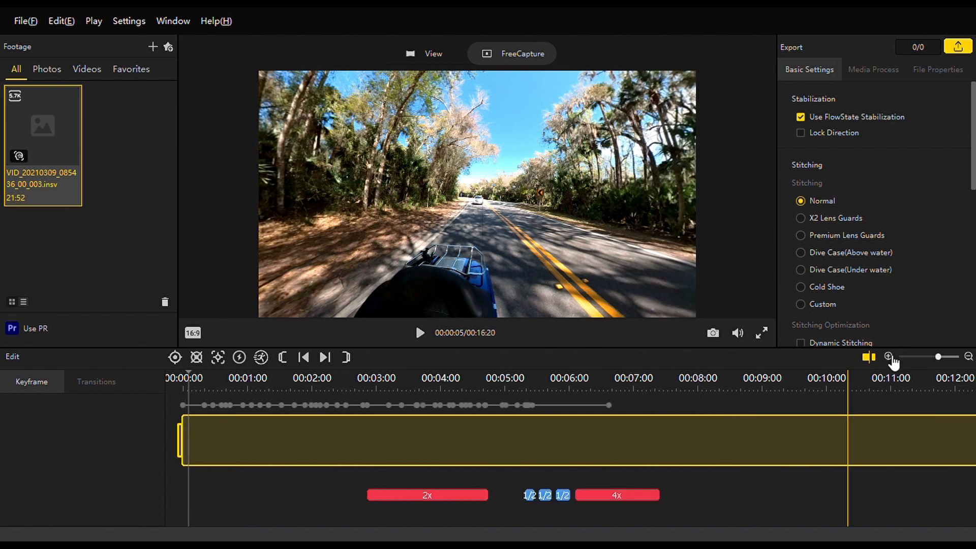
click(889, 356)
click(888, 357)
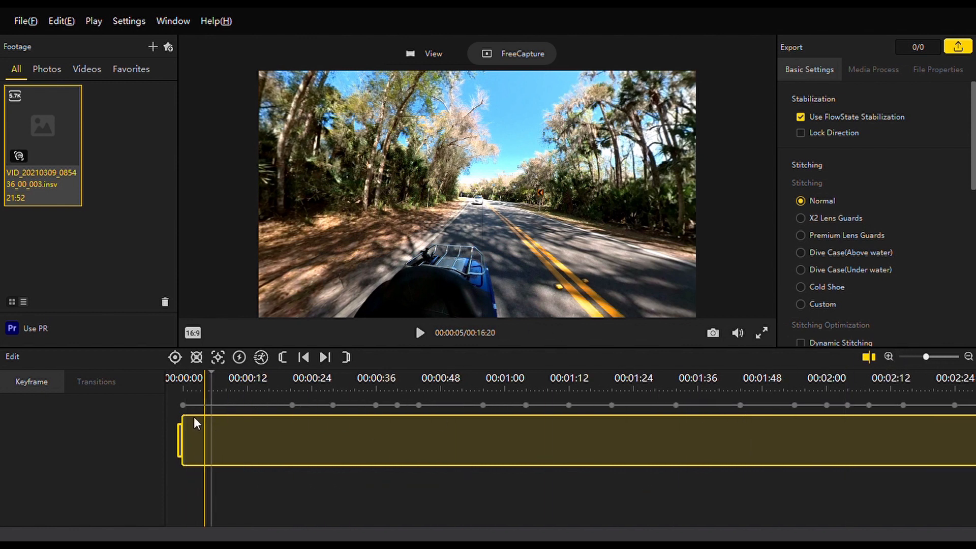
click(183, 405)
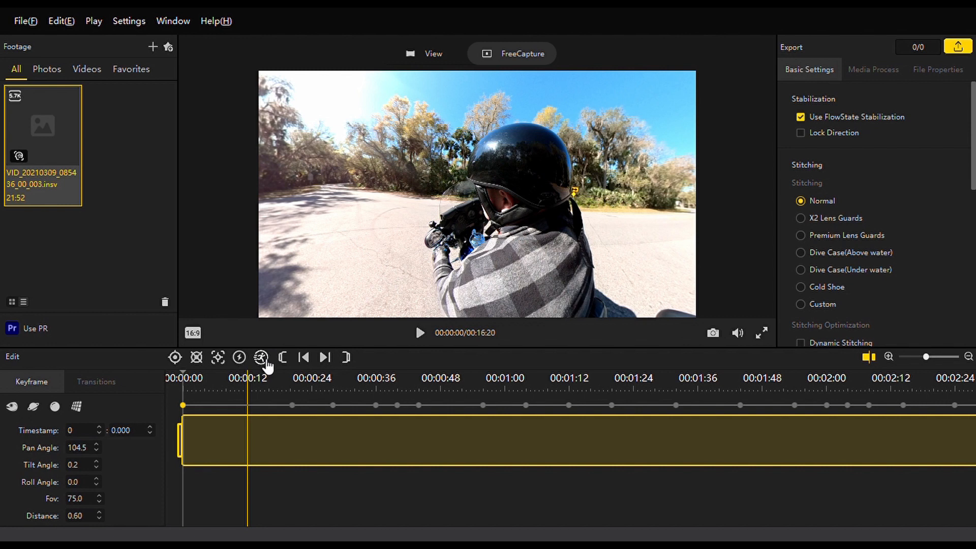
Show the transition options for the segment between the keyframes at 0:44 and 0:56.
click(269, 380)
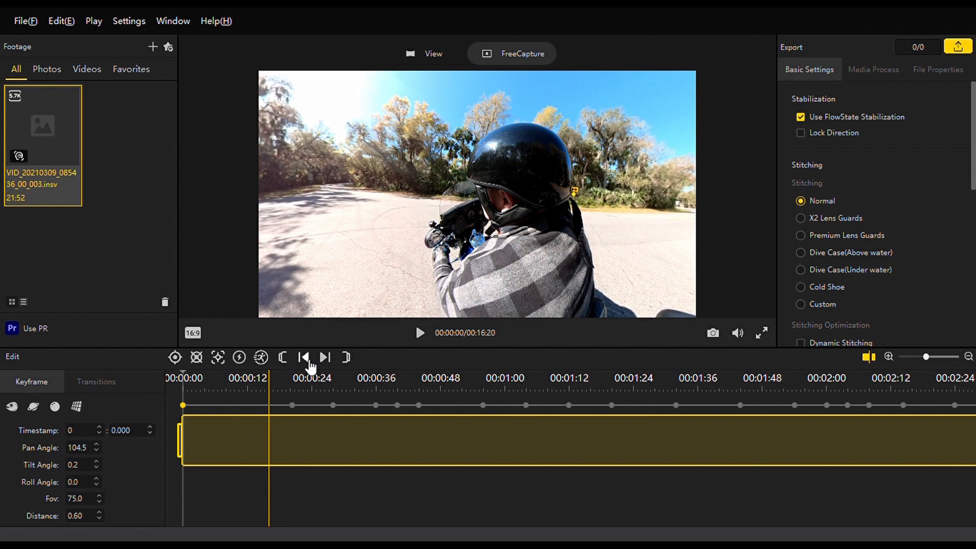
click(283, 358)
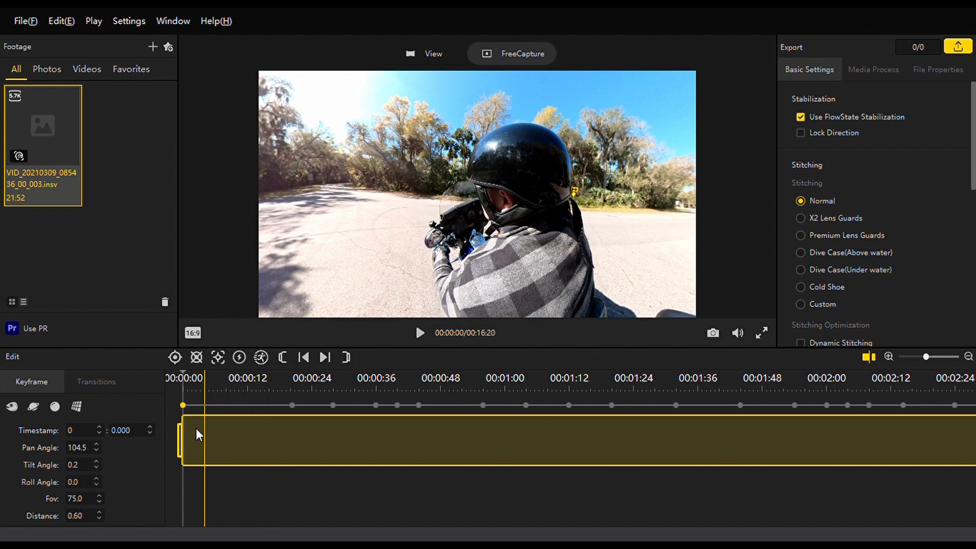
click(431, 407)
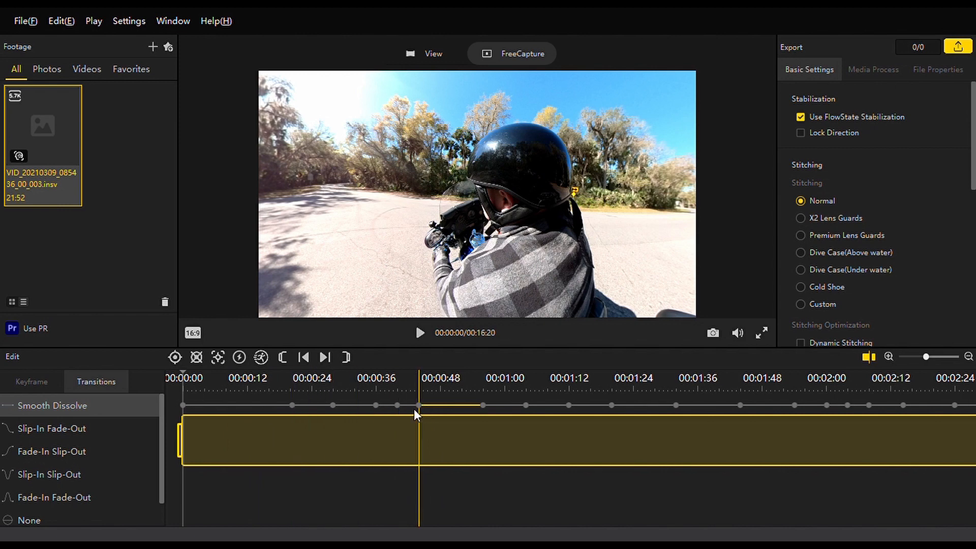
Try trimming the clip's start to 0:44, and extend the clip back to its original beginning.
click(416, 380)
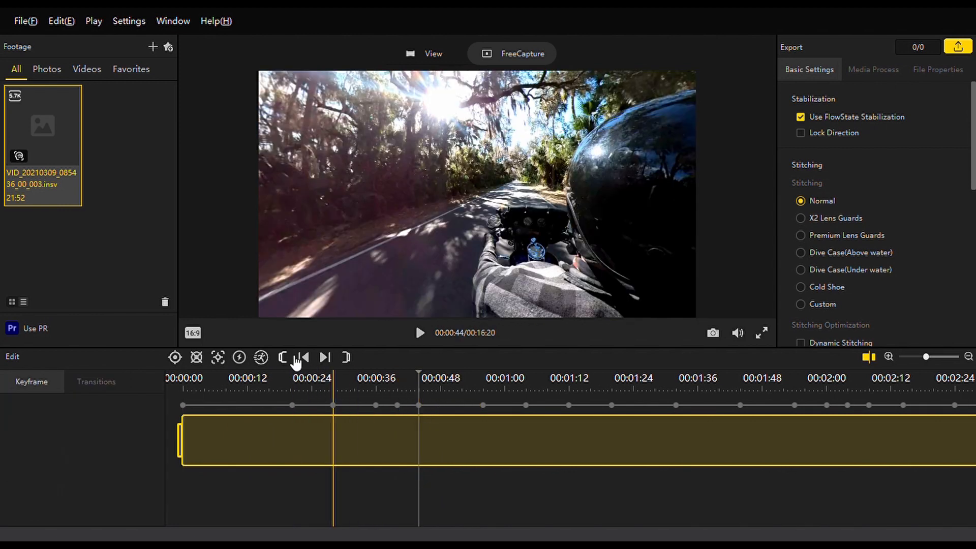
click(283, 357)
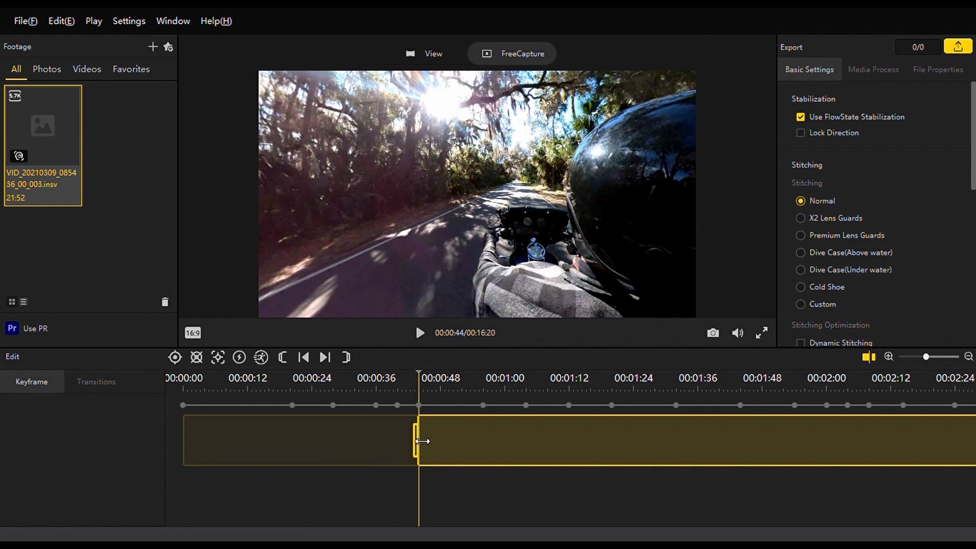
click(376, 437)
drag(426, 446, 116, 427)
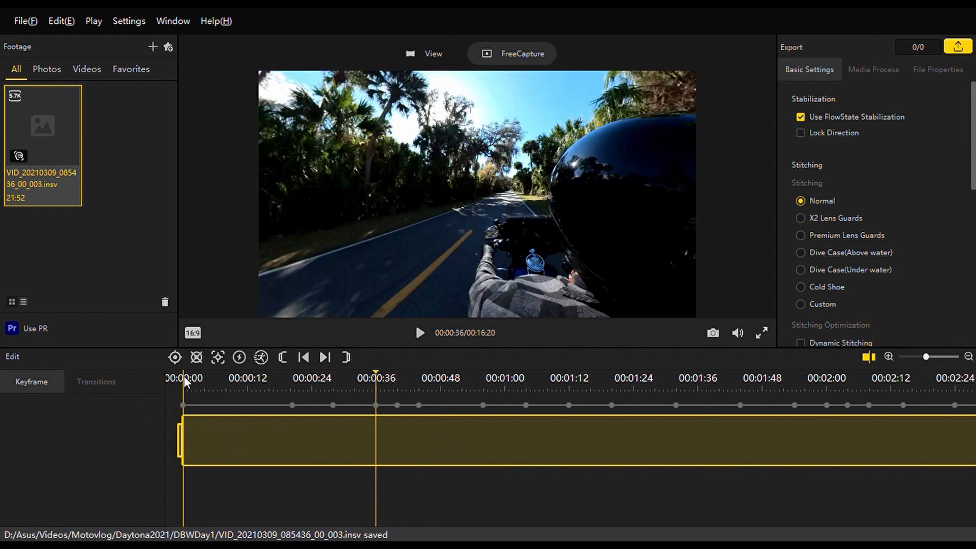
Examine the angle and field-of-view settings of the keyframes at 0:00, 0:20 and 0:40.
click(184, 381)
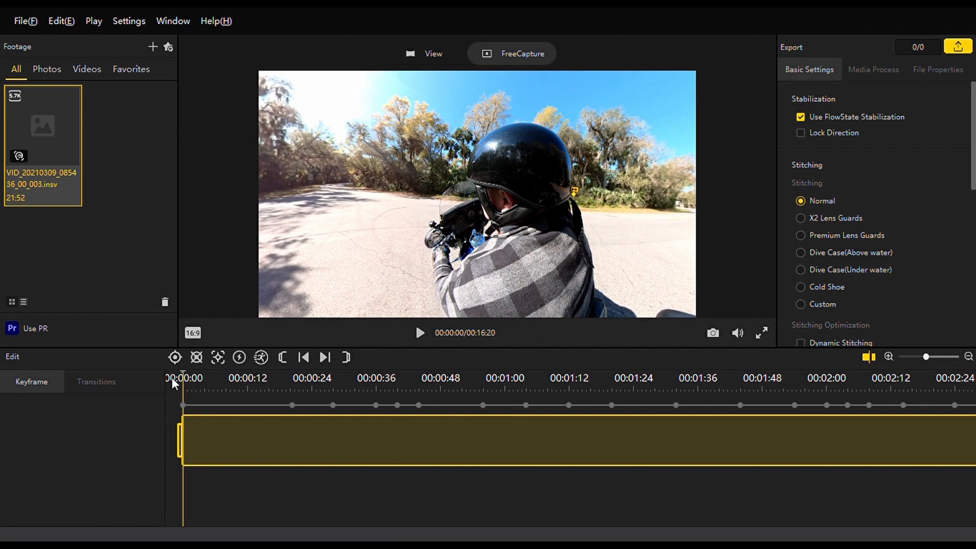
click(185, 405)
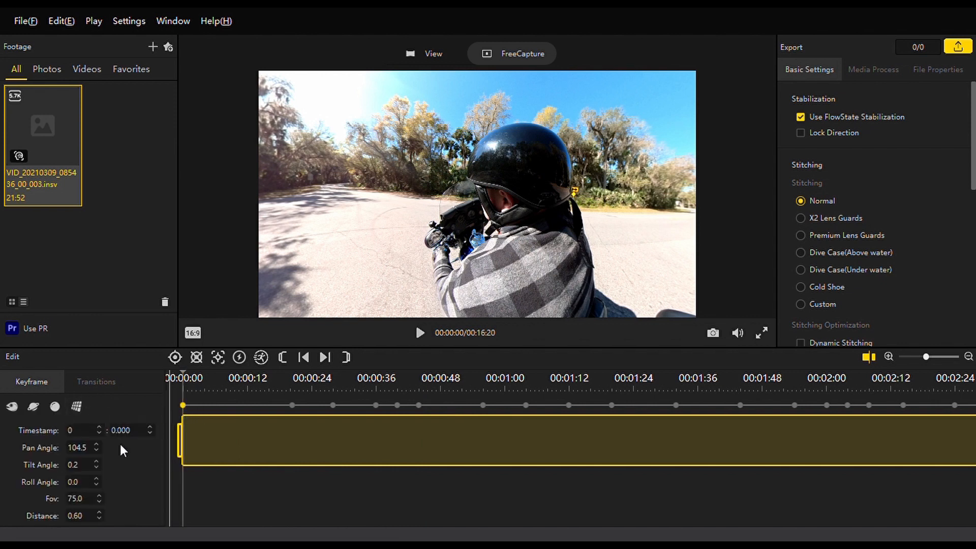
click(293, 405)
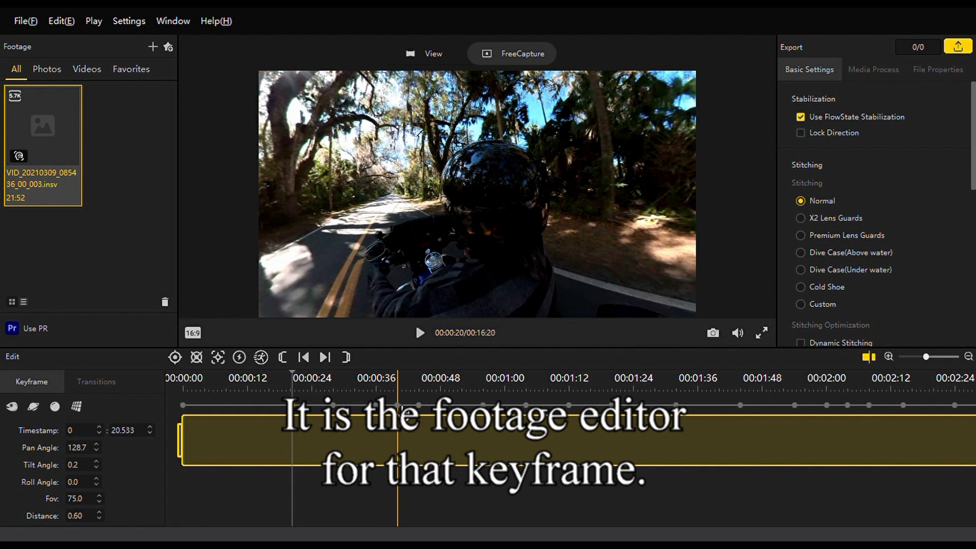
click(398, 406)
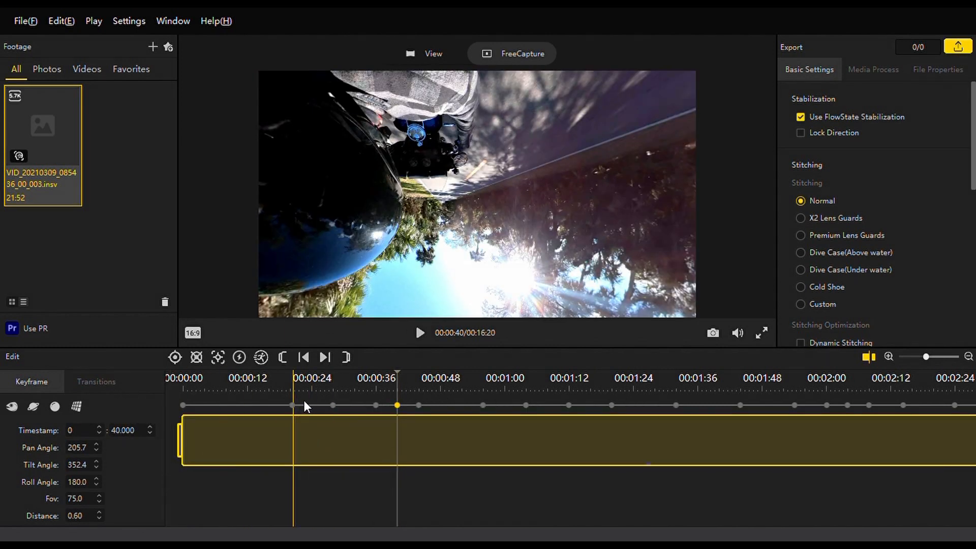
click(182, 405)
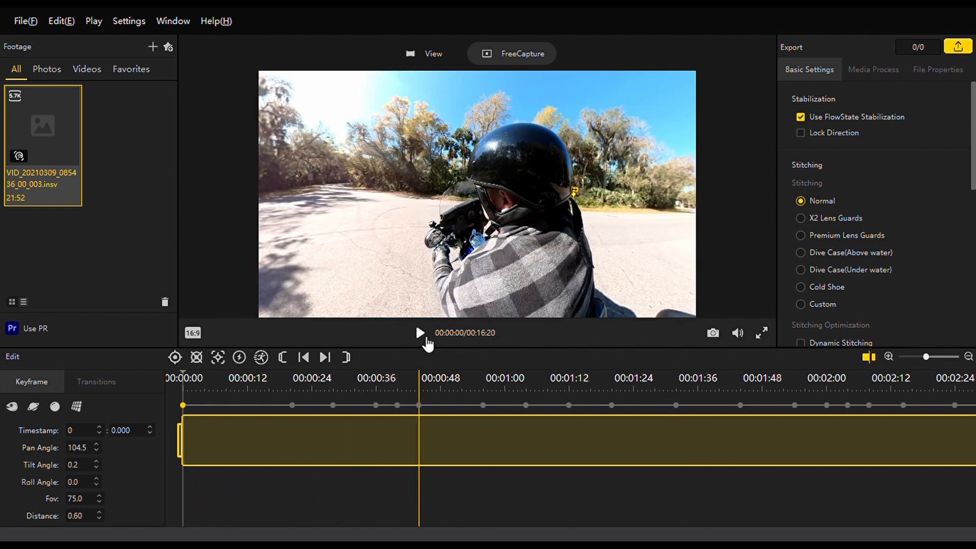
Play the footage from the 0:20 keyframe until just past the 0:40 keyframe.
click(294, 396)
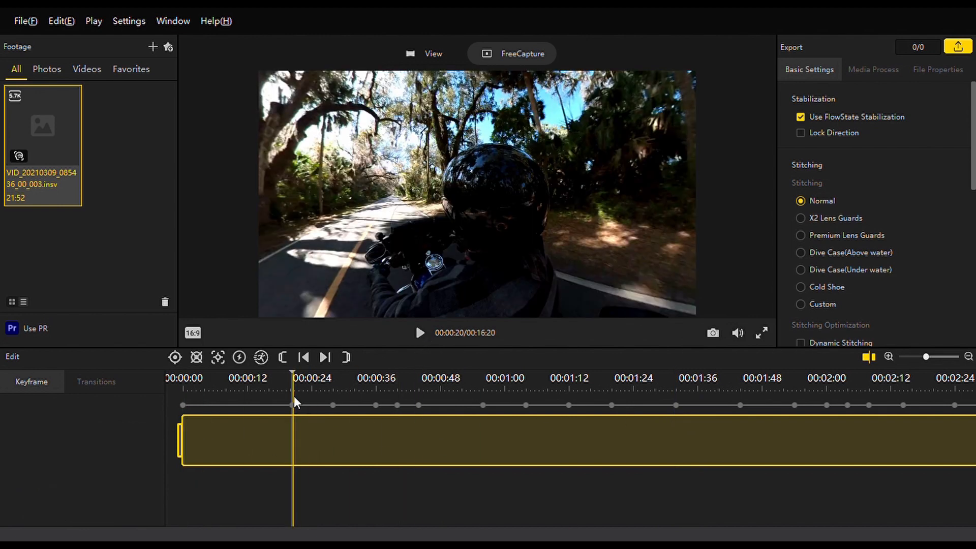
click(420, 333)
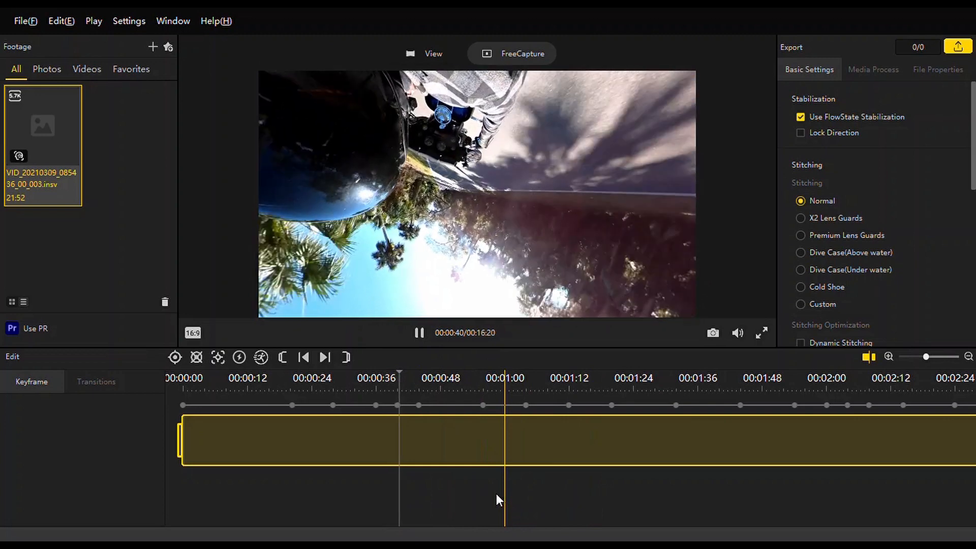
key(space)
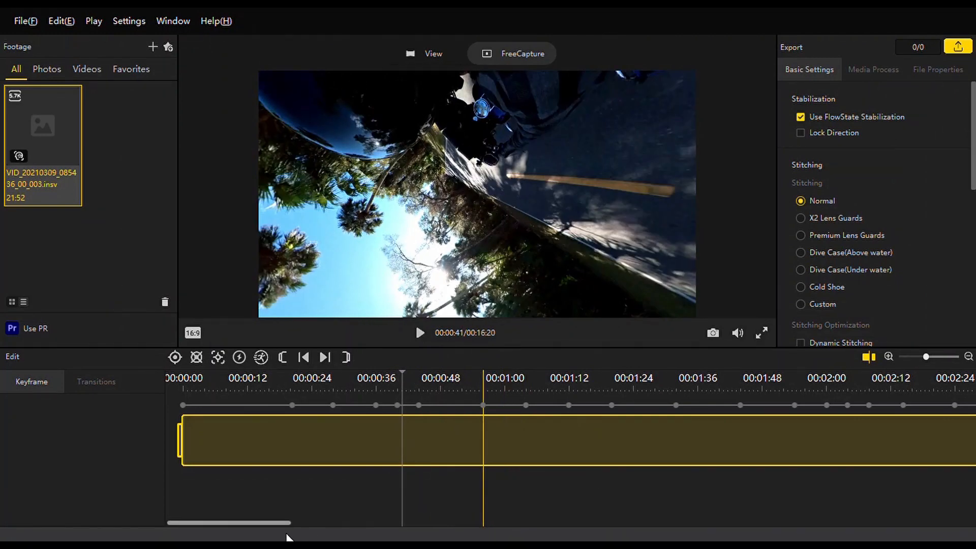
Examine the keyframe at 5:25, and preview the footage from 4:28 and the passage leading up to that keyframe.
drag(264, 522, 504, 524)
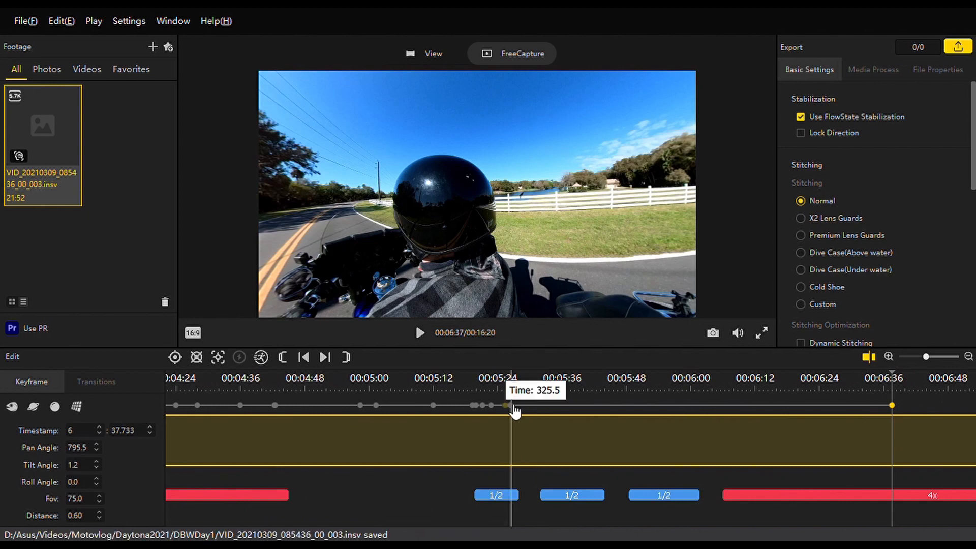
click(513, 406)
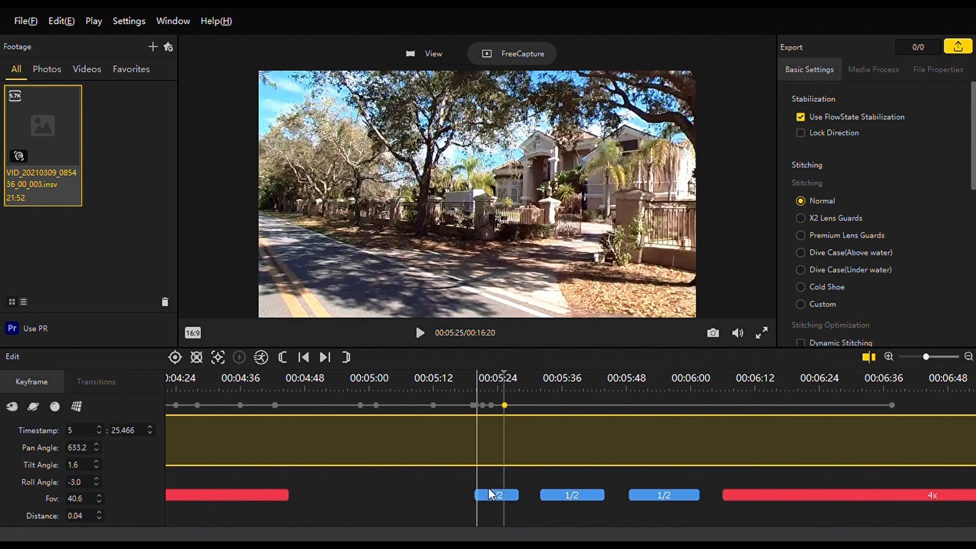
click(196, 391)
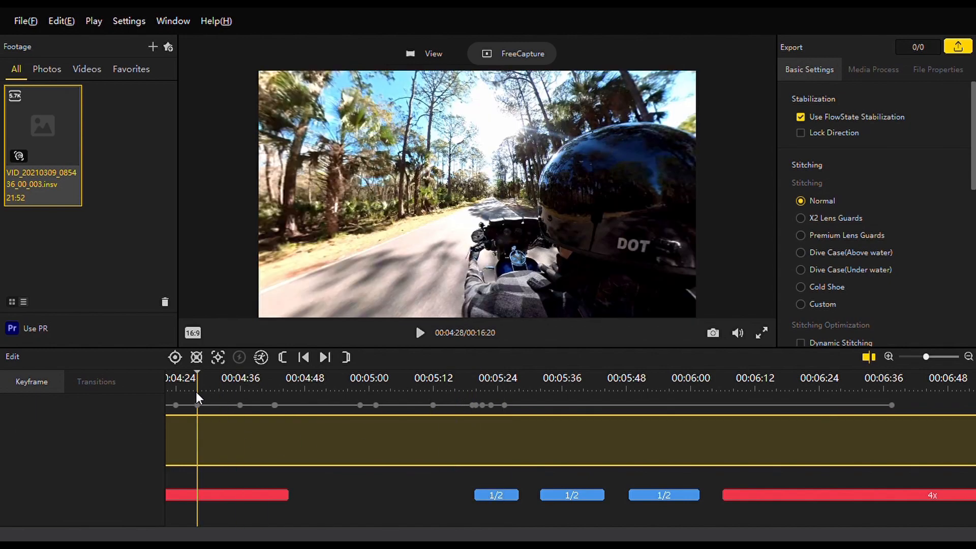
key(space)
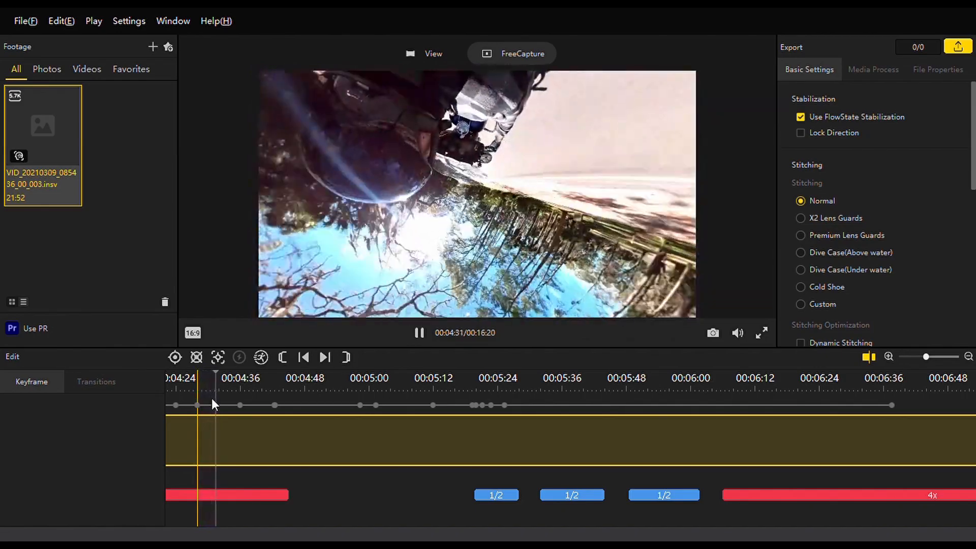
click(463, 390)
key(space)
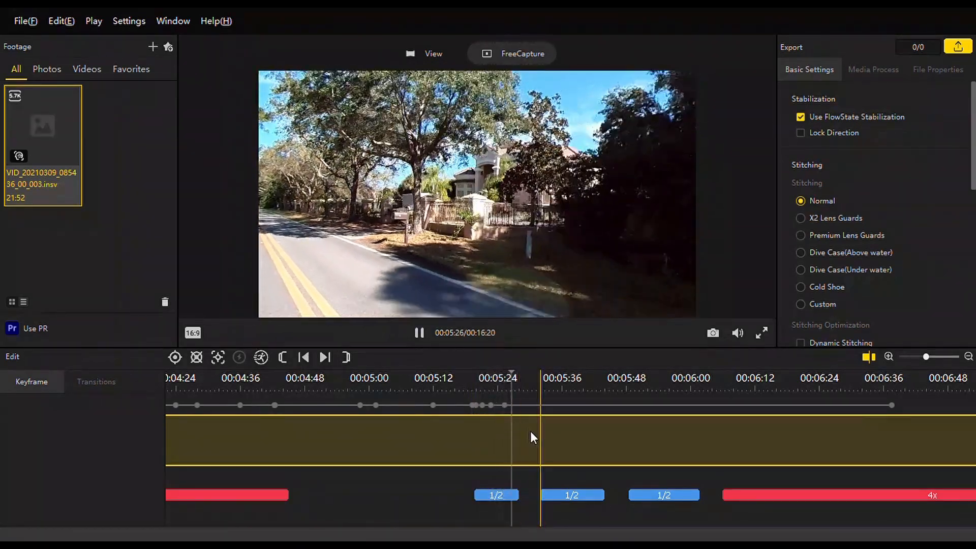
key(space)
Add a keyframe at 5:28 and turn its view toward the road ahead, at pan angle 502.8 and tilt angle -2.5.
click(518, 427)
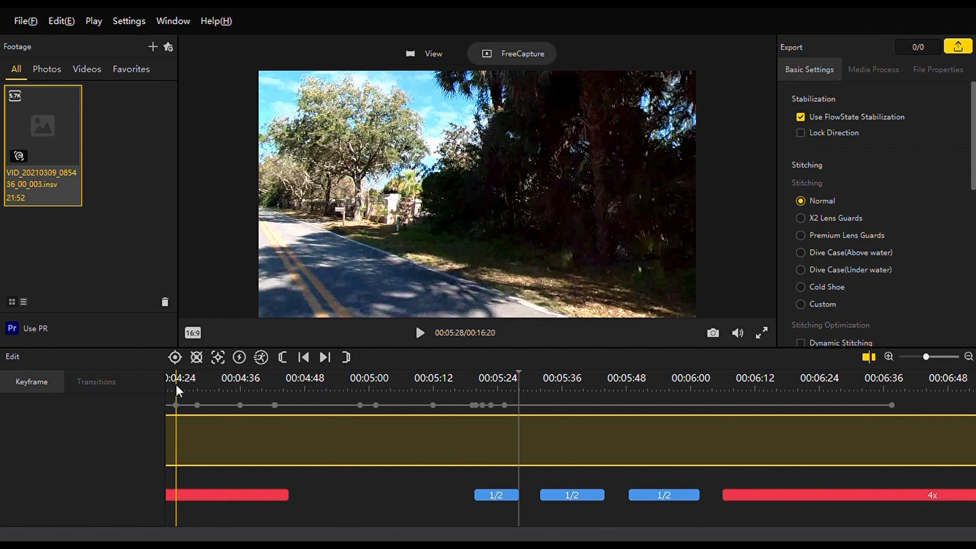
click(175, 358)
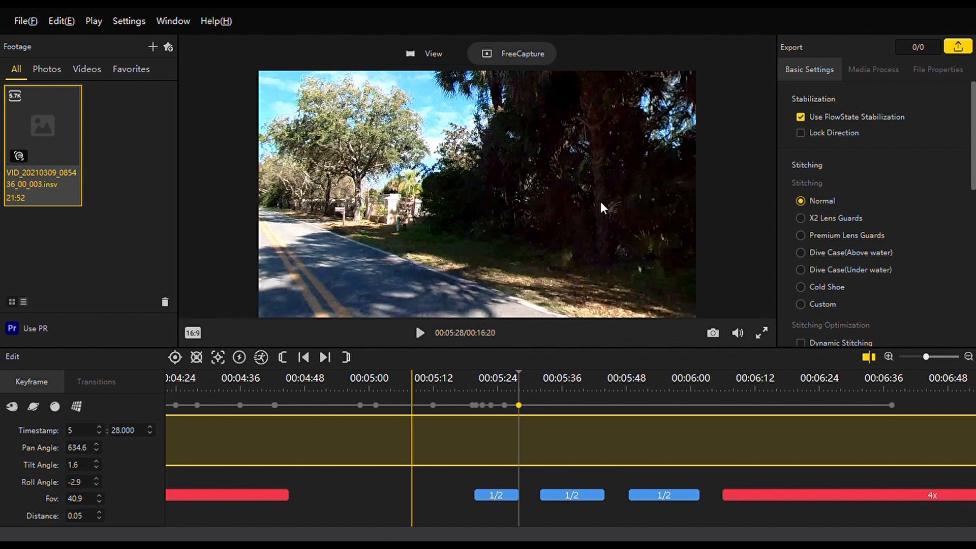
drag(616, 208, 346, 191)
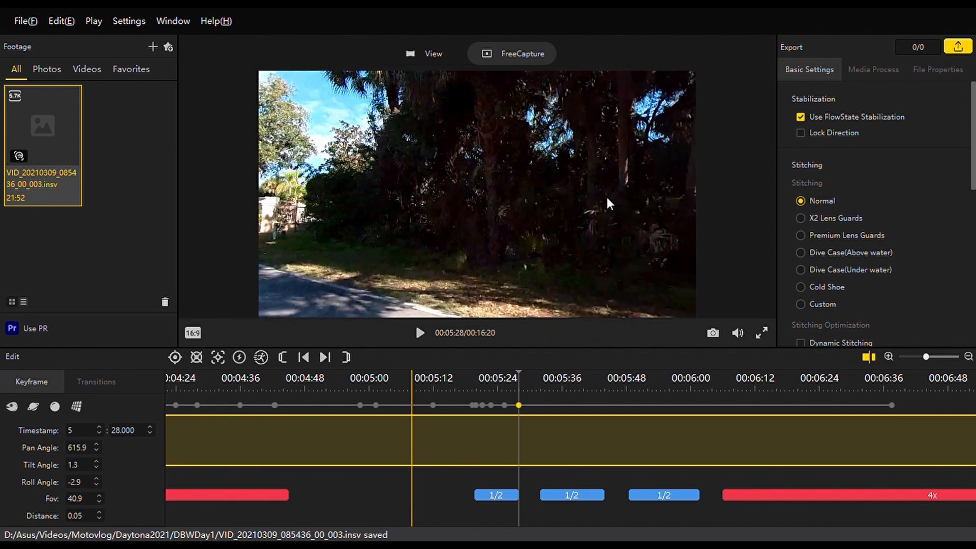
drag(607, 202, 395, 211)
drag(599, 212, 519, 220)
drag(615, 235, 326, 219)
drag(671, 214, 473, 211)
drag(607, 178, 635, 147)
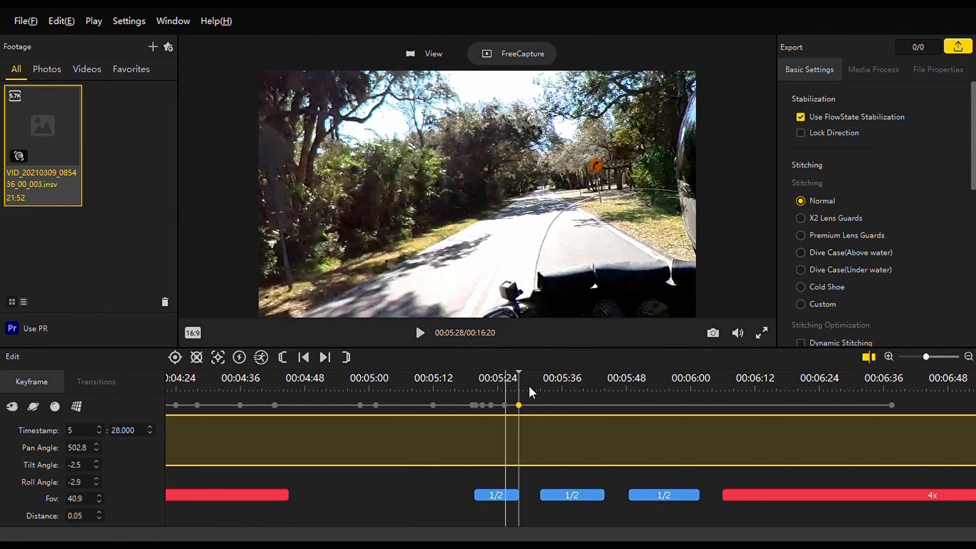
Play on from 5:28, add a keyframe at 5:30.933 and set its pan angle to 45.
key(space)
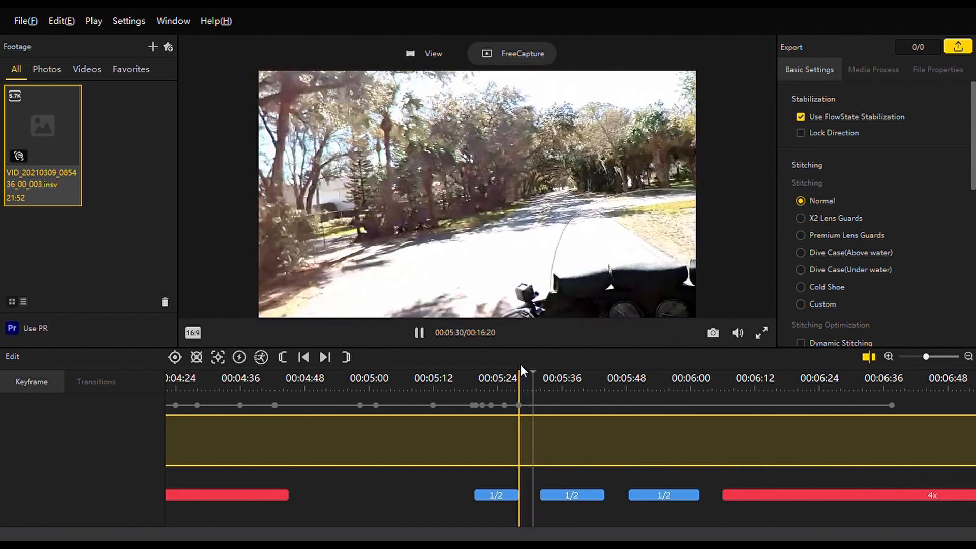
key(space)
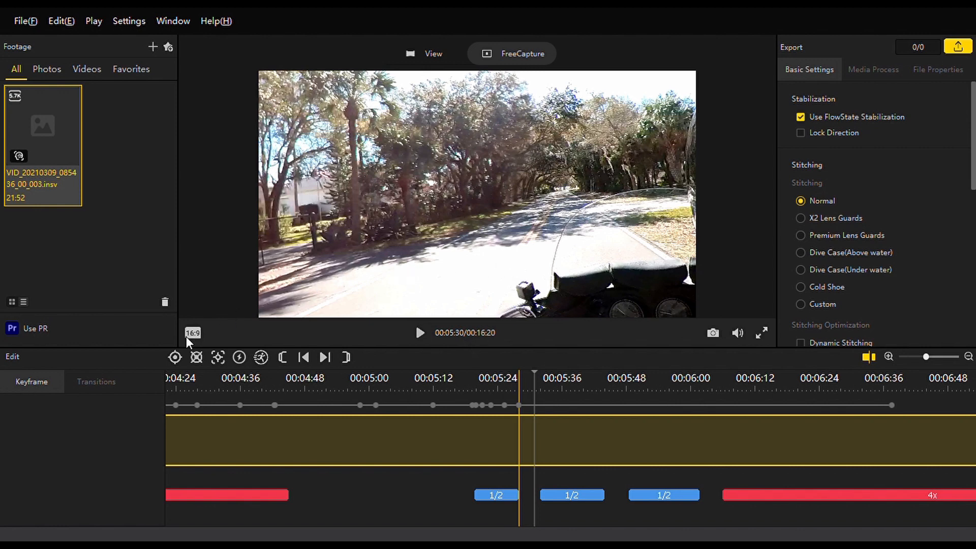
click(174, 358)
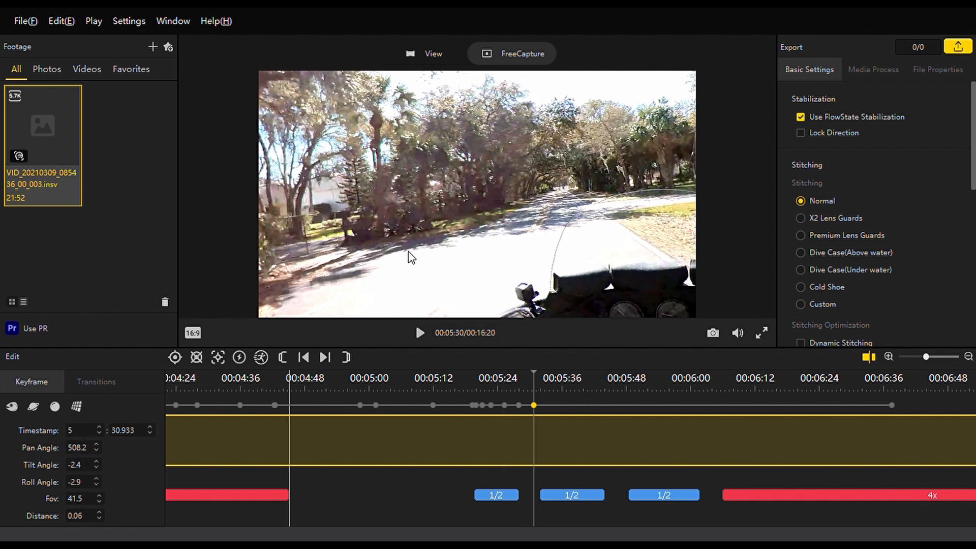
double_click(78, 450)
text(45)
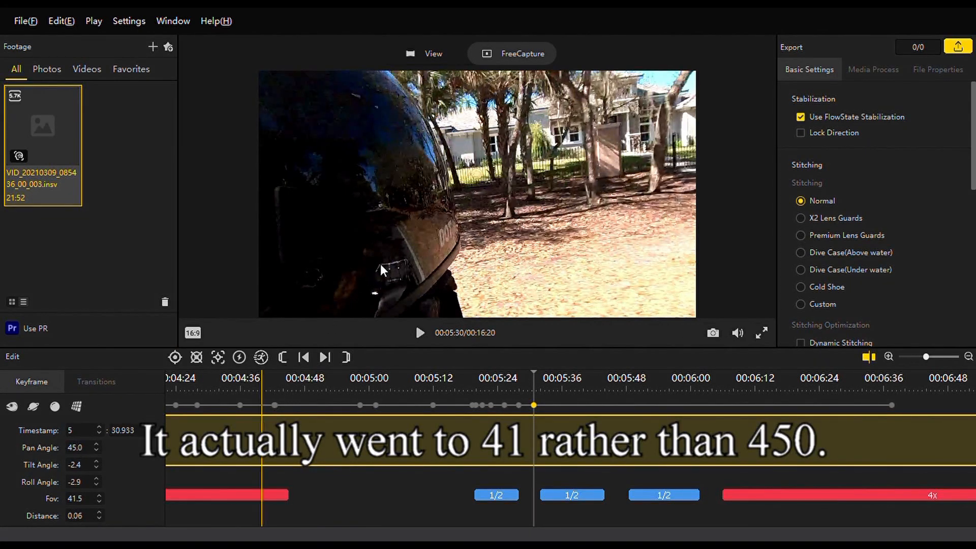
Turn the 5:30.933 keyframe's view toward the roadside houses, at pan angle 32.2 and tilt angle -3.3.
drag(350, 241, 585, 206)
drag(363, 178, 604, 184)
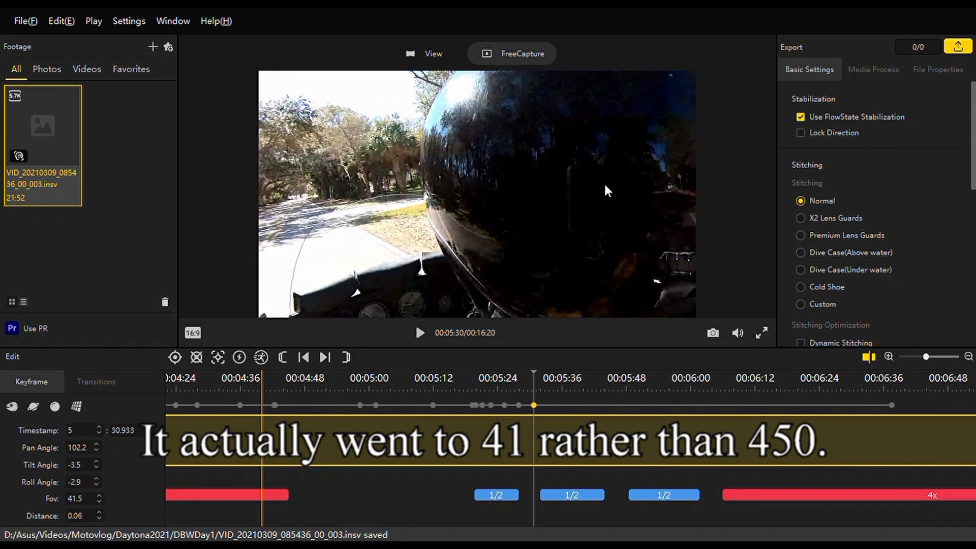
drag(391, 165, 572, 160)
drag(420, 153, 676, 156)
drag(360, 177, 197, 149)
drag(570, 196, 213, 208)
drag(529, 173, 285, 190)
drag(482, 203, 523, 275)
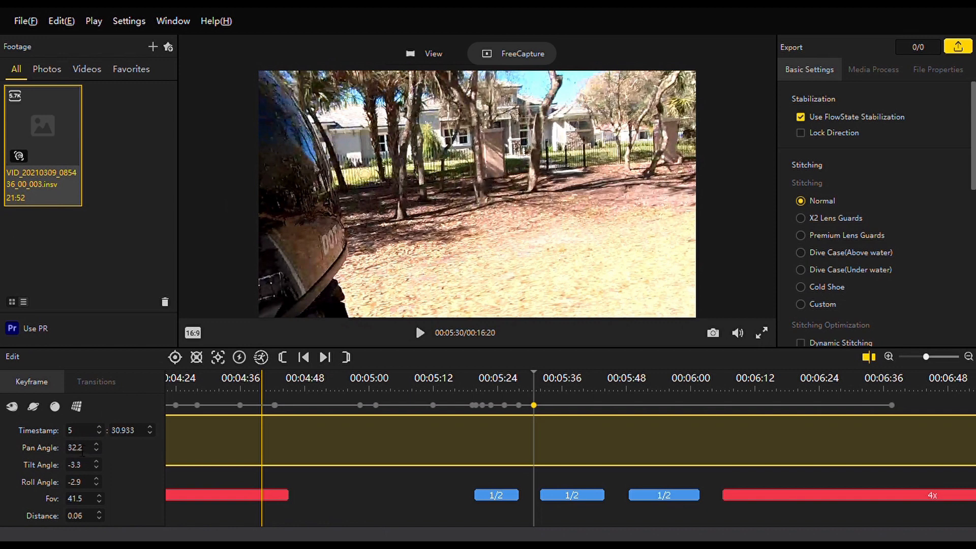
Apply the view preset with zero tilt, roll and distance to the 5:30.933 keyframe, and set its Fov to 40.
click(77, 406)
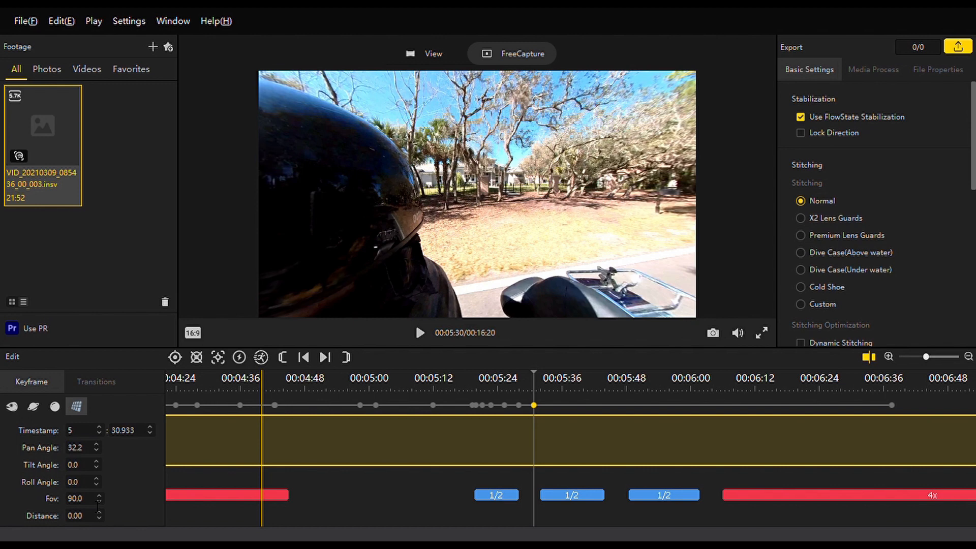
key(ctrl+a)
text(40)
key(Return)
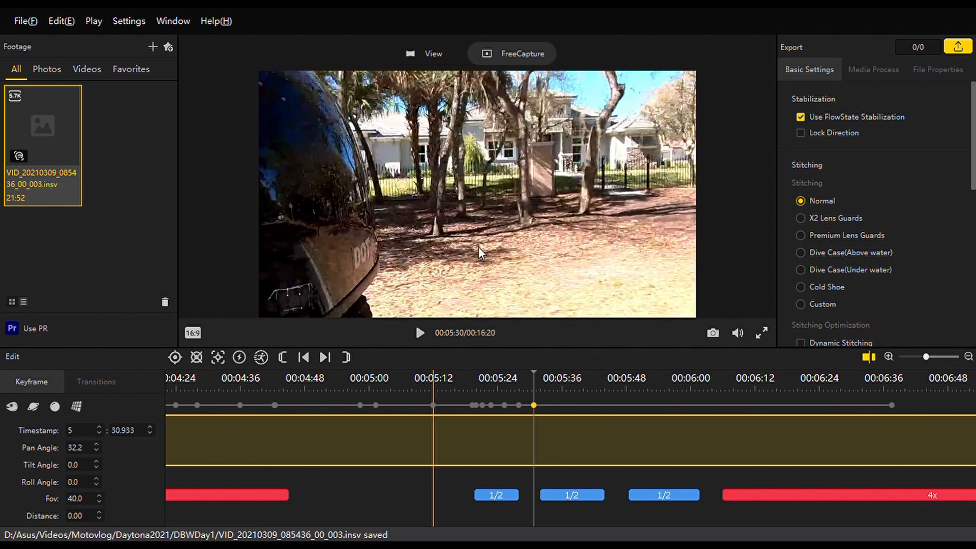
Play the footage from 5:25 to 5:31 to review the reframing, and inspect the pan angle of the 5:30.933 keyframe.
click(514, 378)
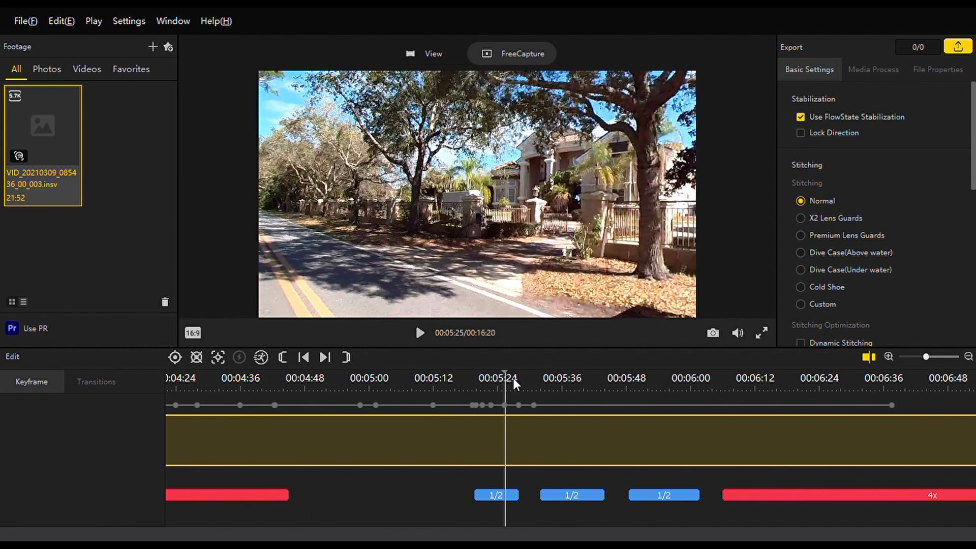
key(space)
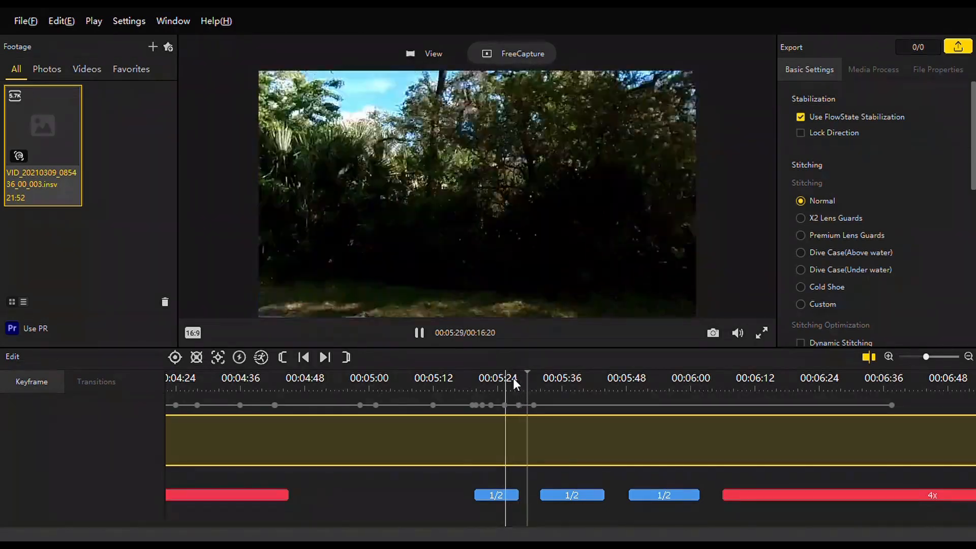
key(space)
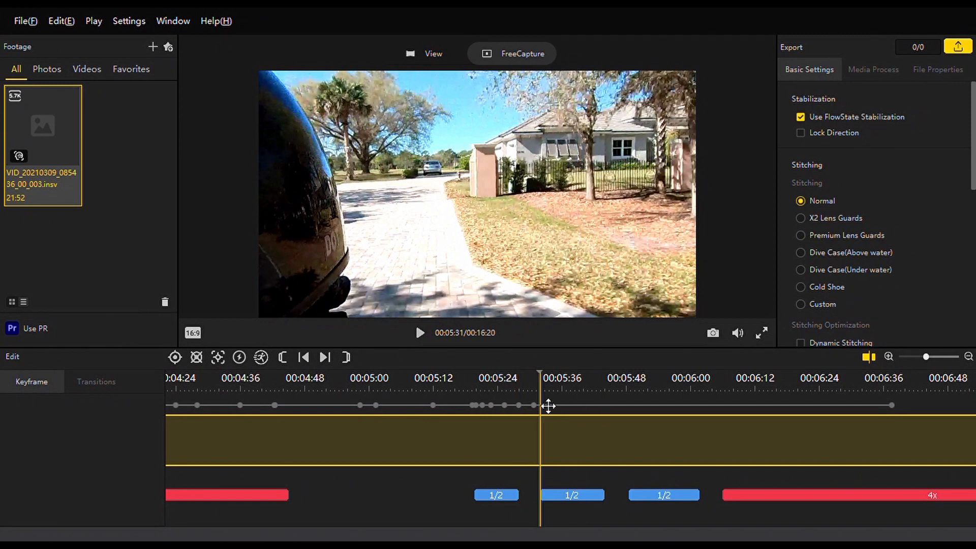
click(534, 405)
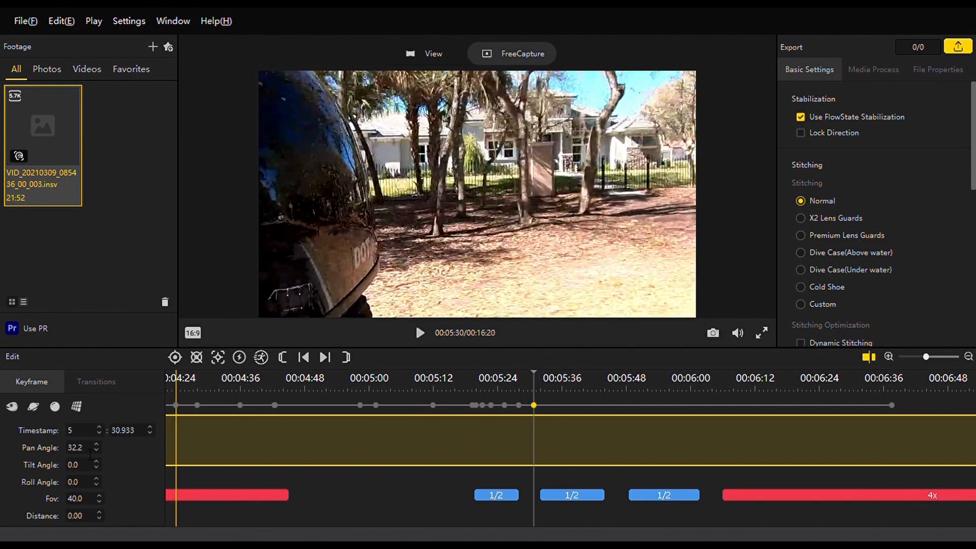
drag(90, 454, 66, 450)
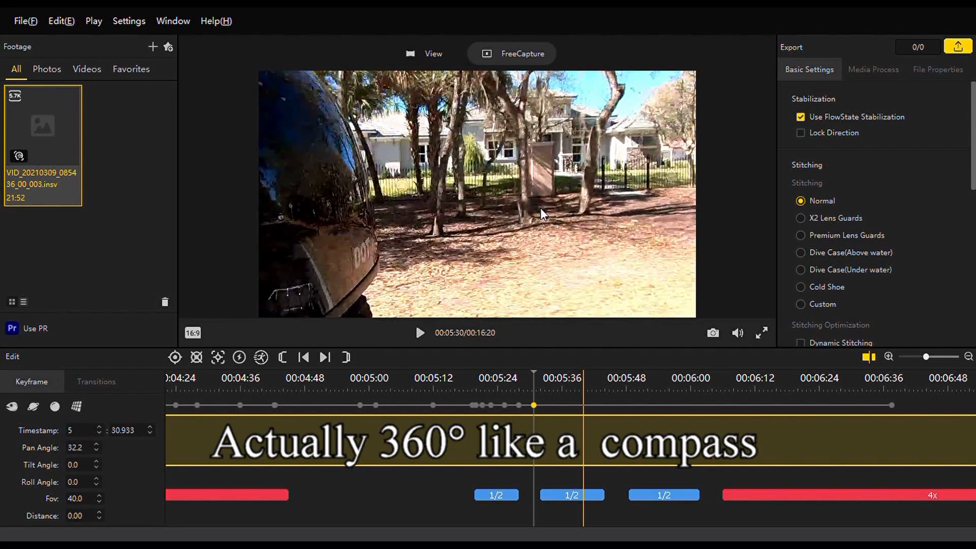
Turn the 5:28 keyframe's view toward the roadside bushes, set its pan angle to 35, and play the movement to the next keyframe.
click(518, 405)
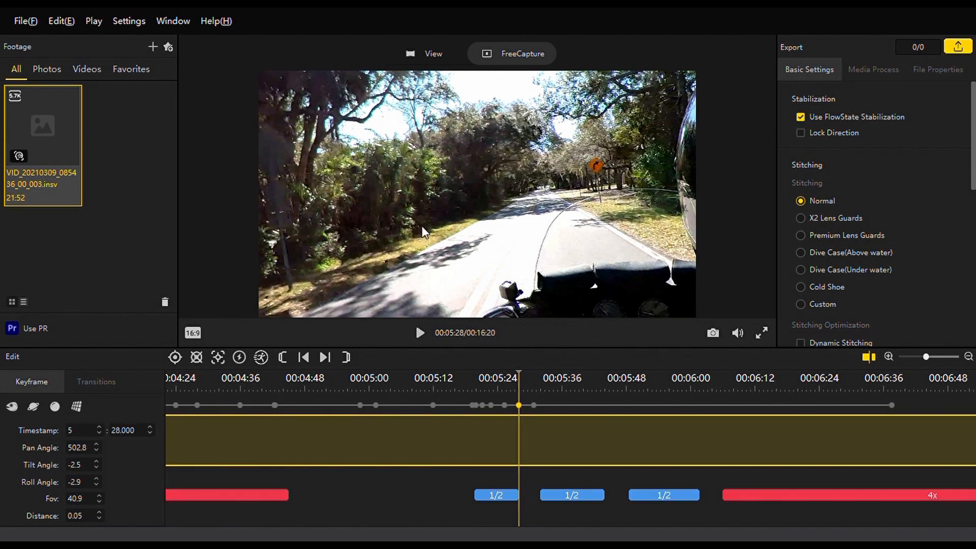
drag(282, 255, 489, 173)
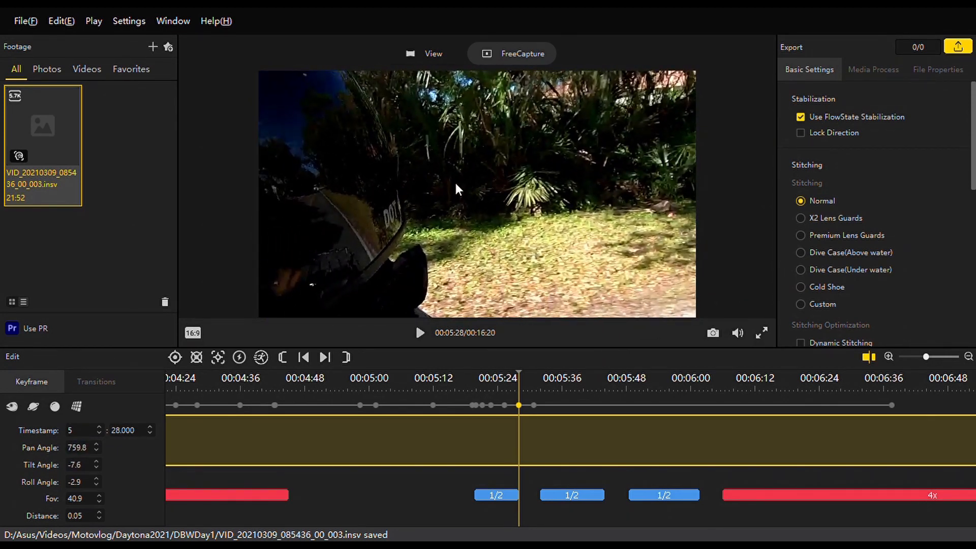
double_click(85, 448)
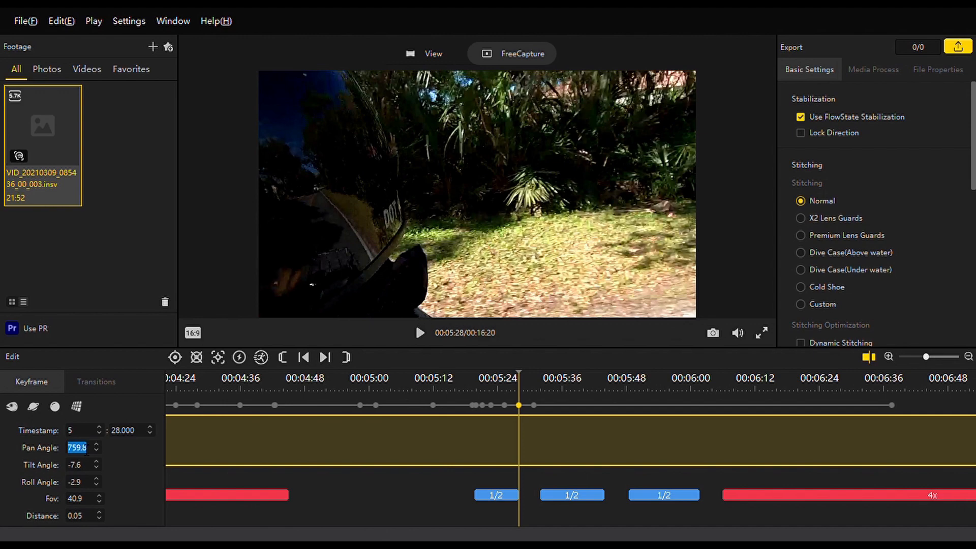
text(35)
key(Return)
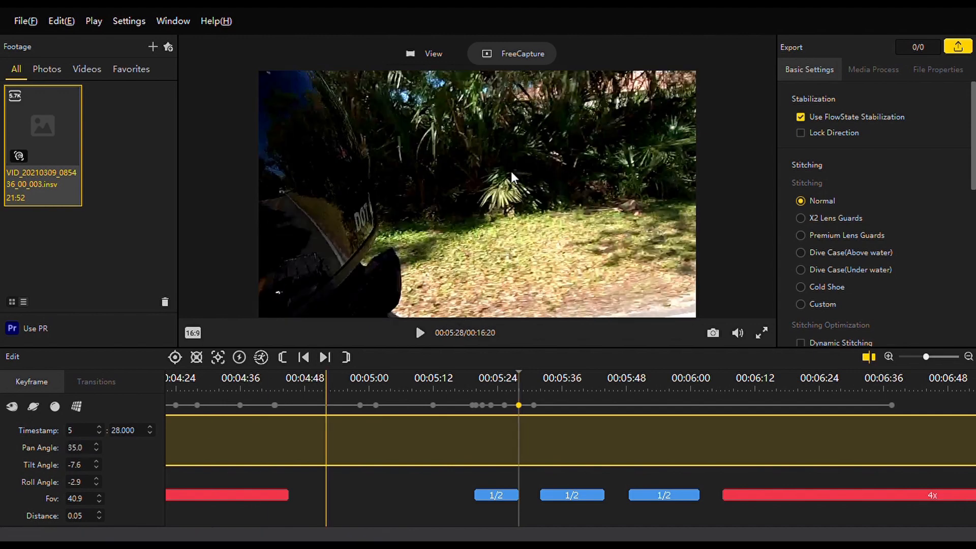
key(space)
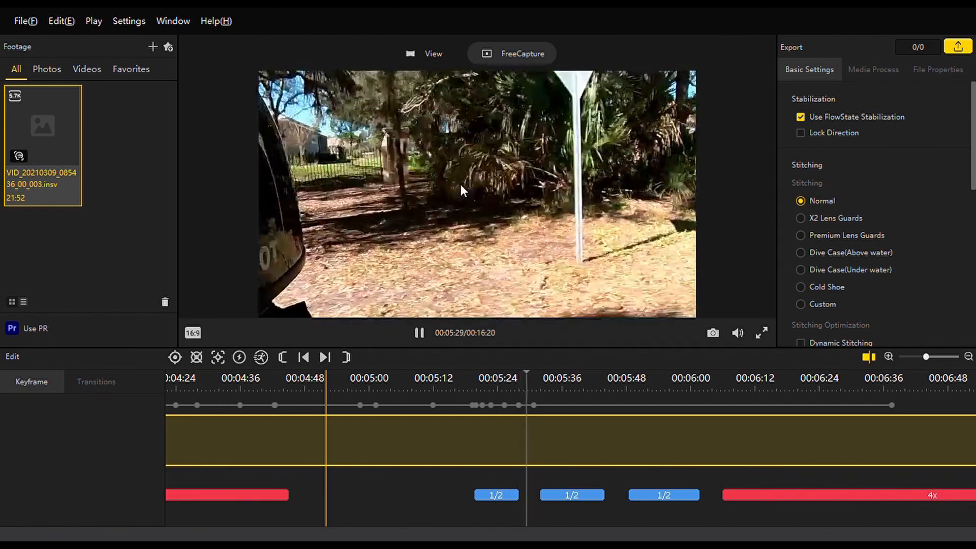
key(space)
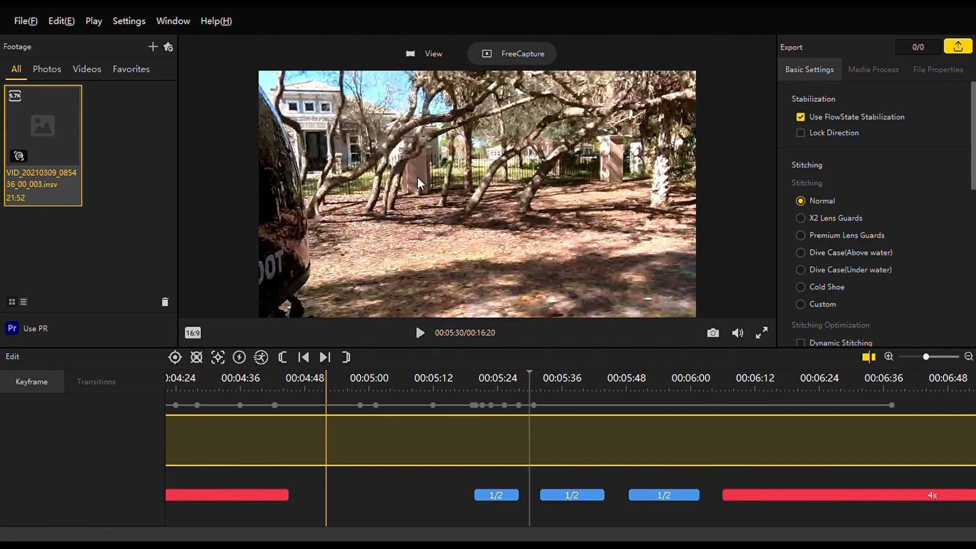
Turn the 5:28 keyframe's view toward the road ahead, with pan angle 135, tilt angle 0 and roll angle 2.
click(518, 405)
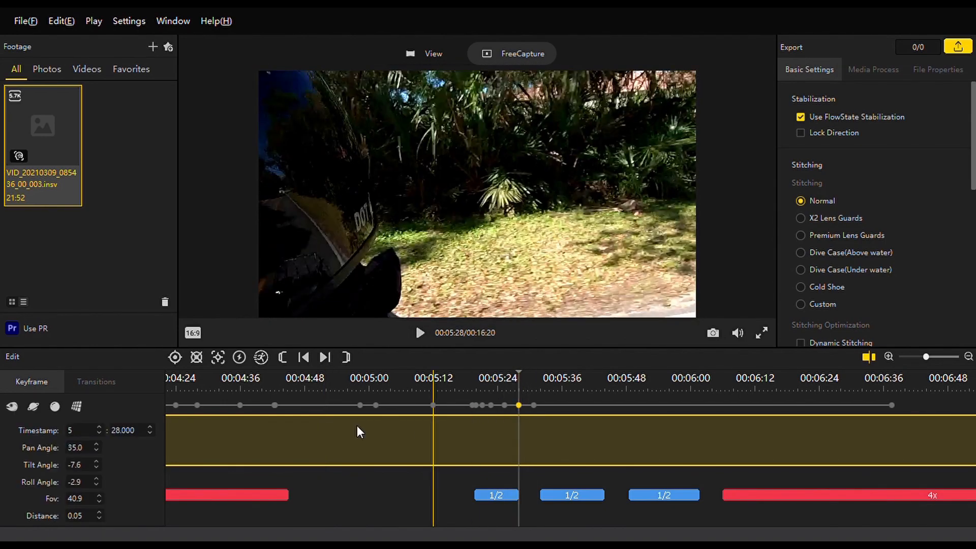
drag(354, 161, 545, 218)
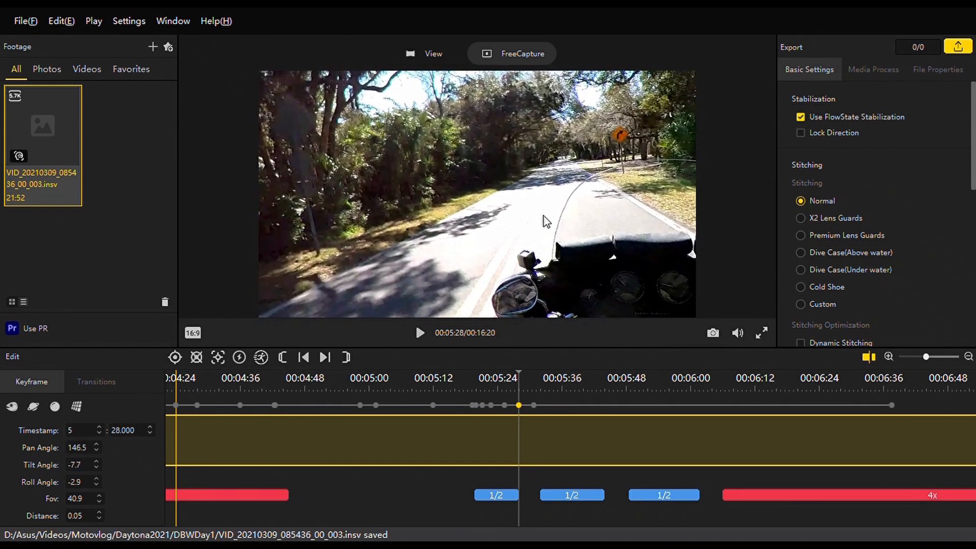
double_click(92, 458)
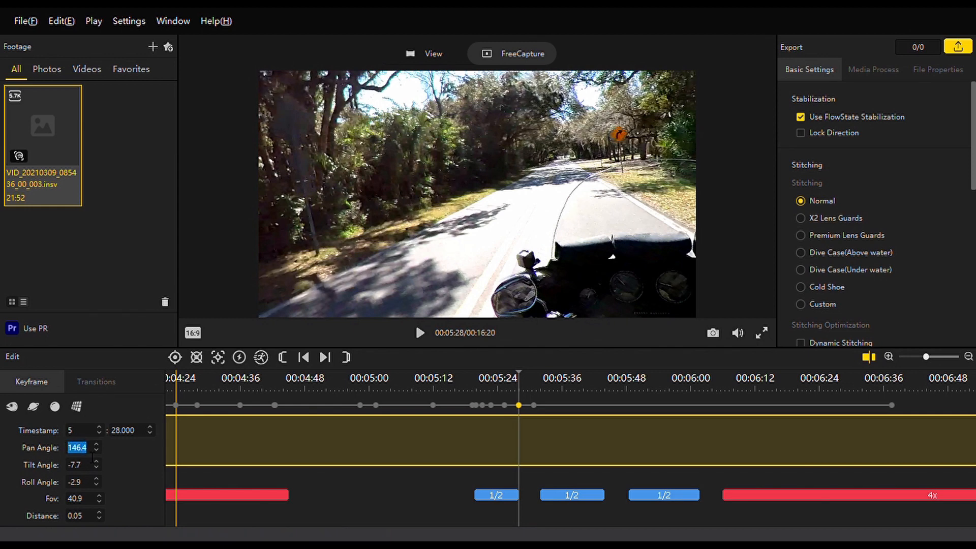
text(135)
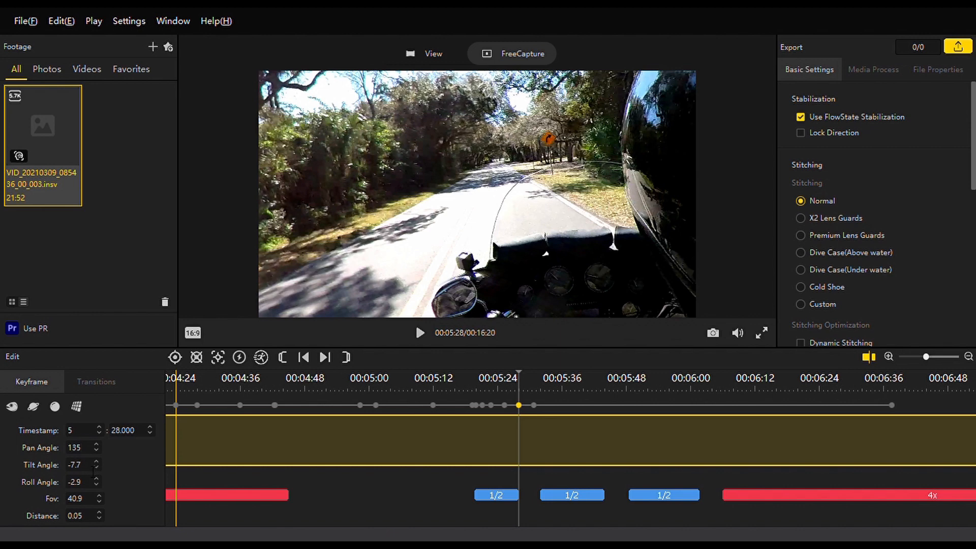
text(.0)
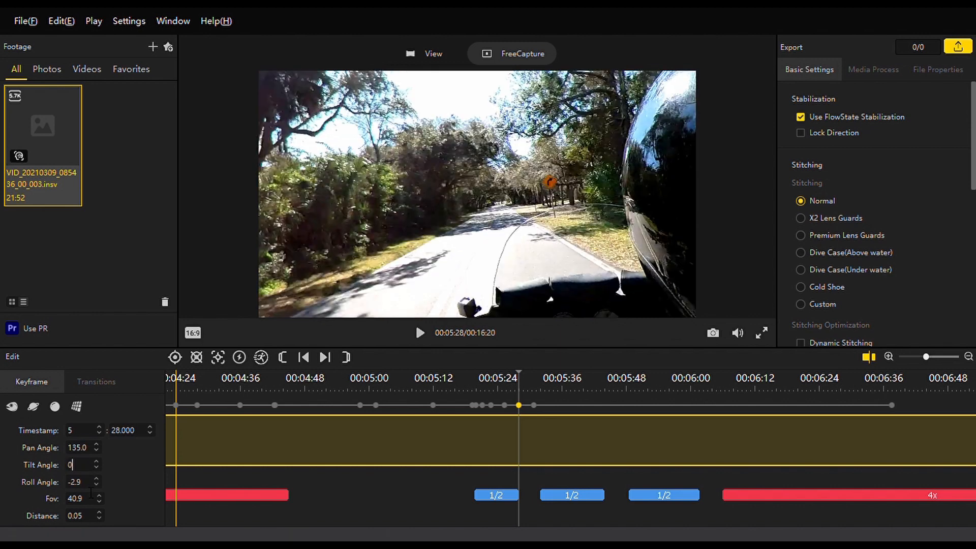
key(ctrl+a)
text(2)
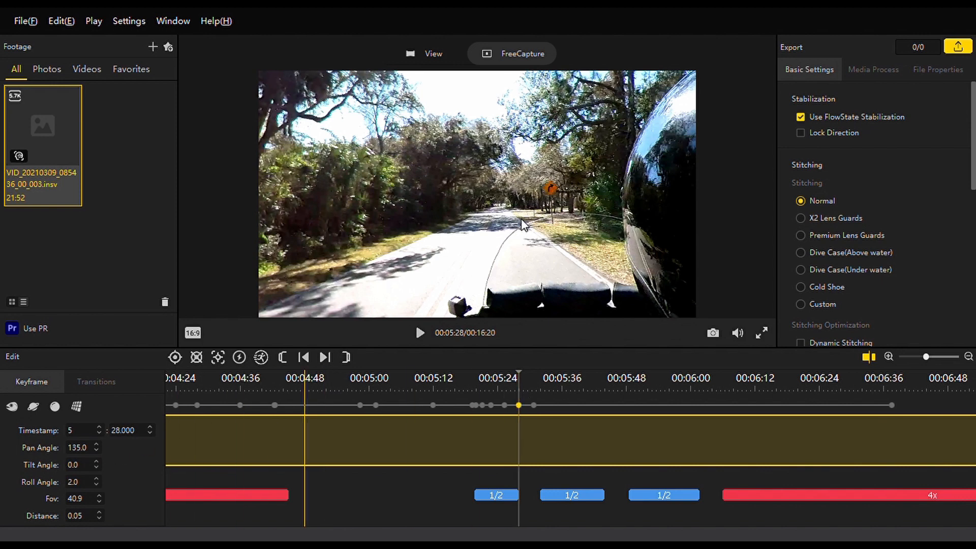
Review the camera movement around the 5:28 and 5:30.933 keyframes, playing the footage through to 5:31.
click(535, 407)
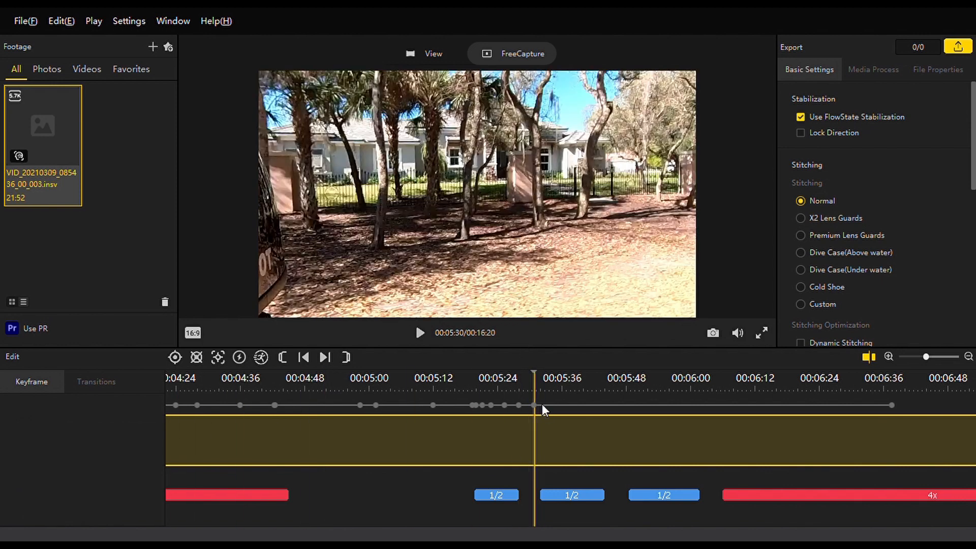
click(520, 406)
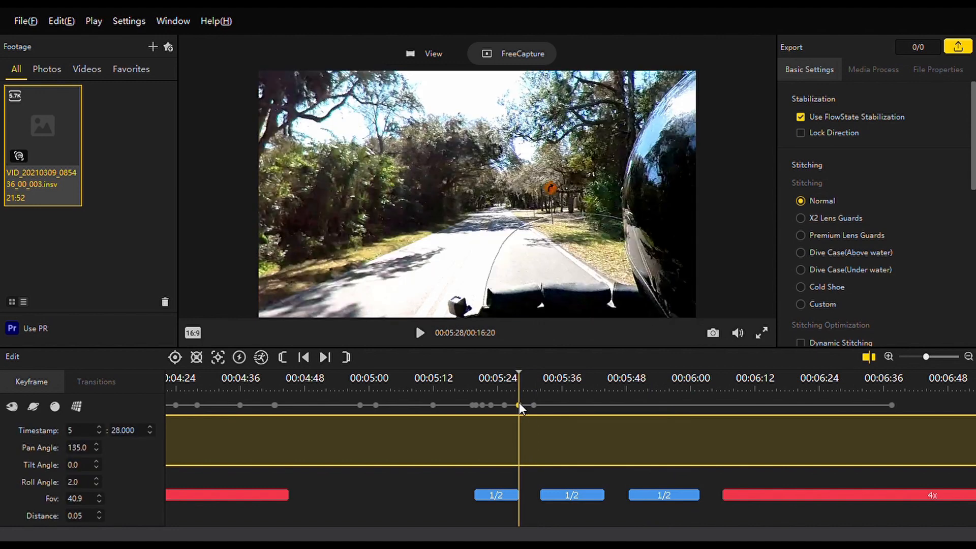
click(499, 406)
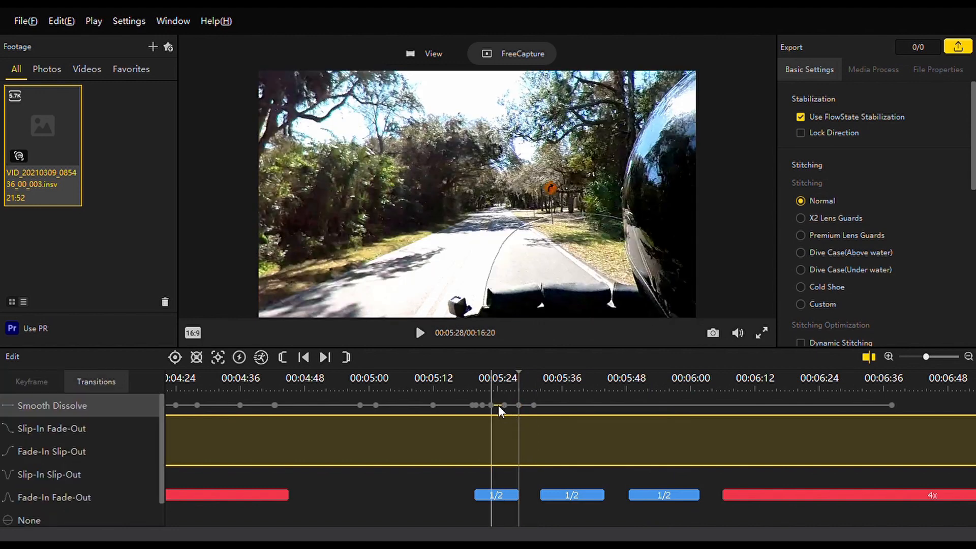
key(space)
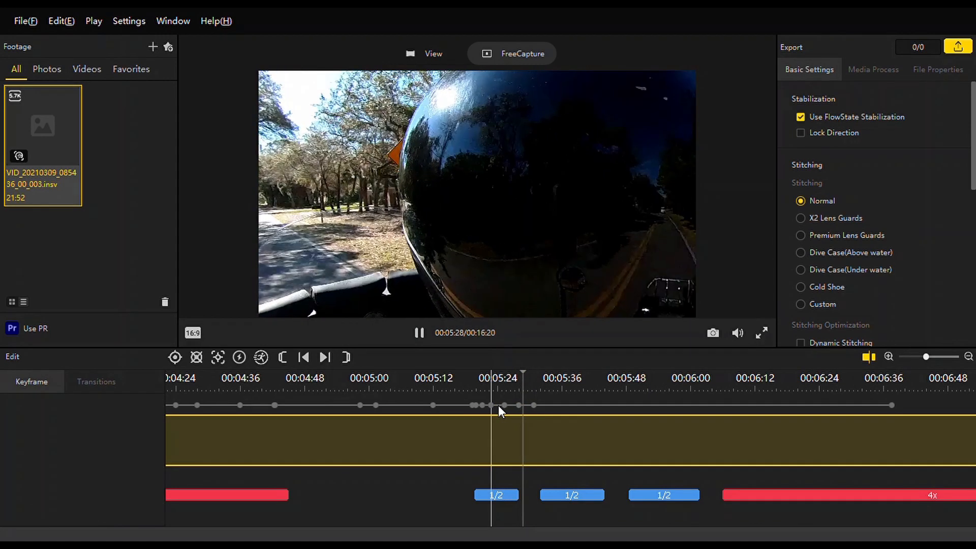
key(space)
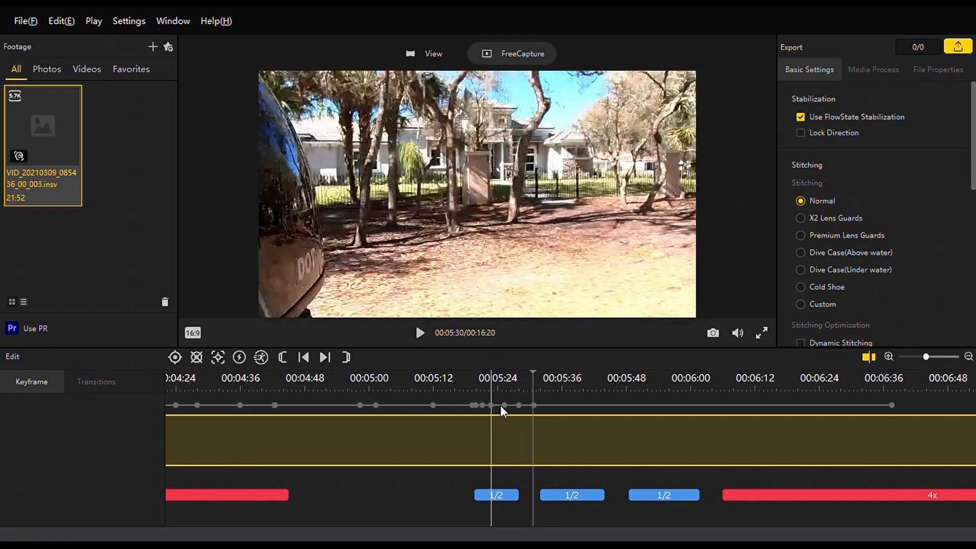
click(491, 406)
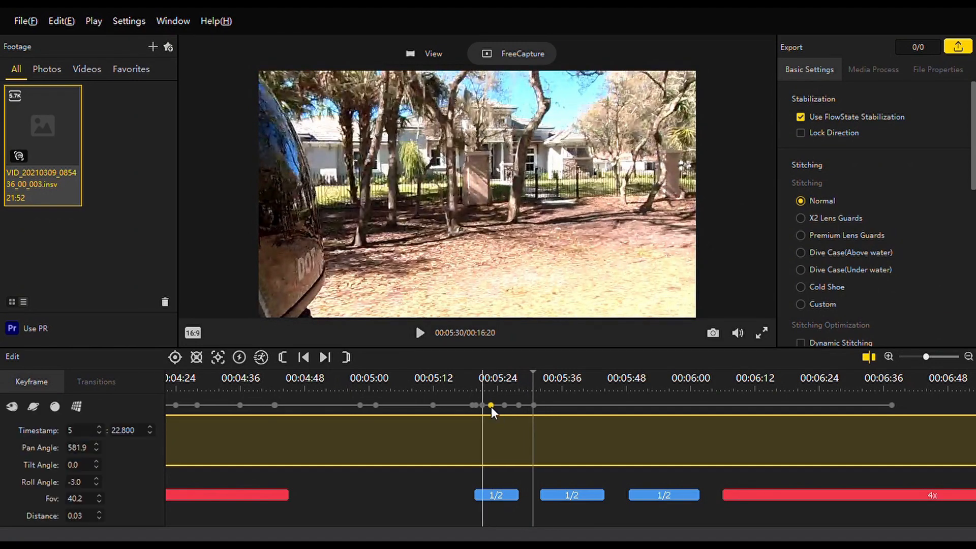
key(space)
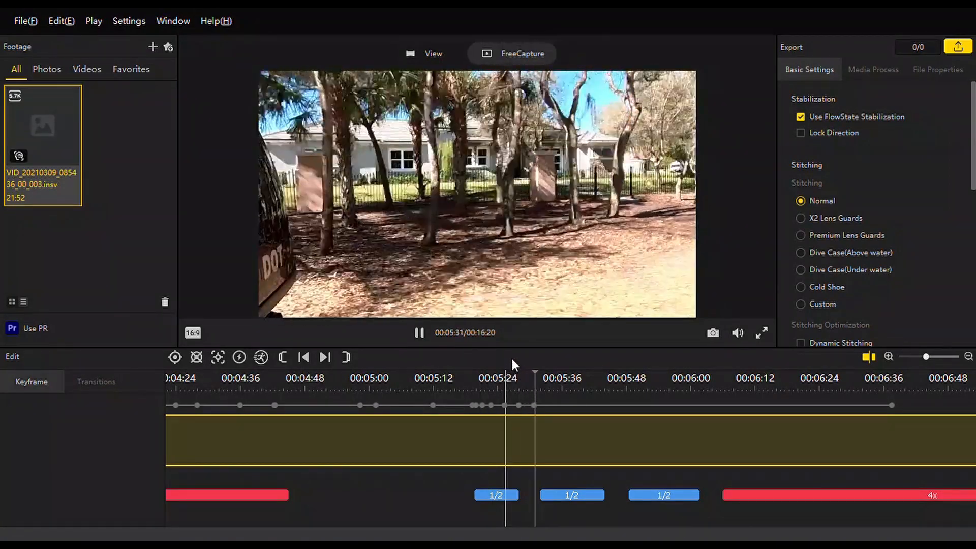
key(space)
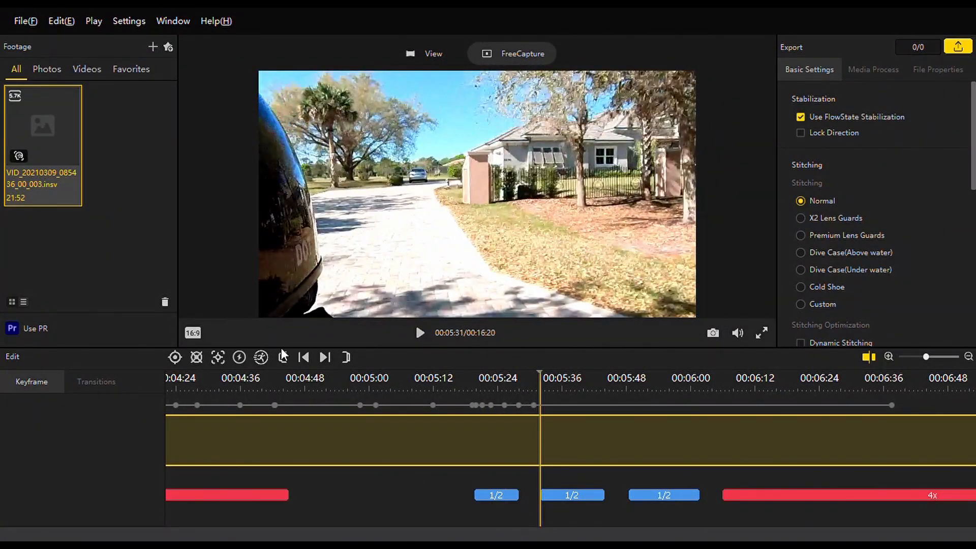
Add a keyframe at 5:31.866 and turn its view to the opposite roadside, at pan angle -156.0 and tilt angle -0.6.
click(185, 359)
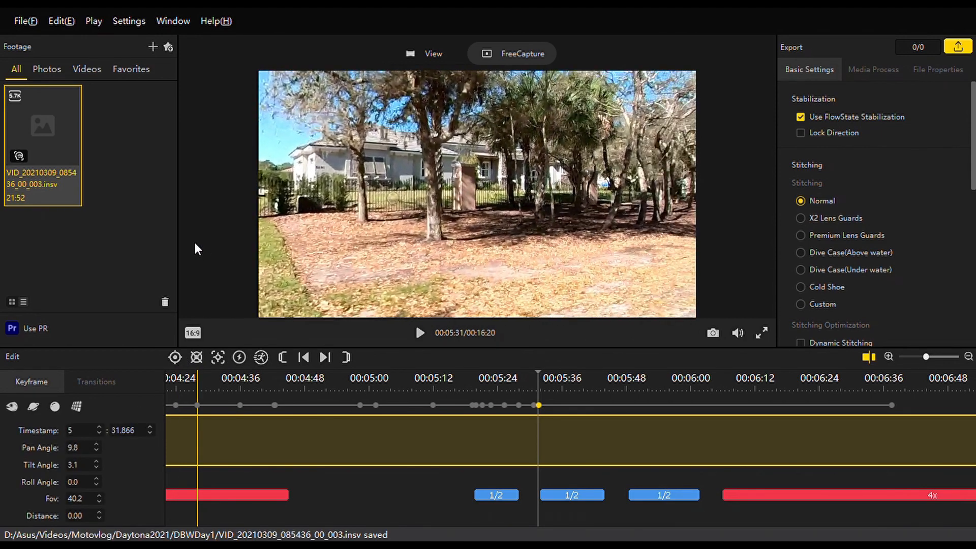
drag(194, 243, 114, 244)
drag(613, 225, 407, 211)
drag(632, 188, 331, 202)
drag(515, 267, 513, 242)
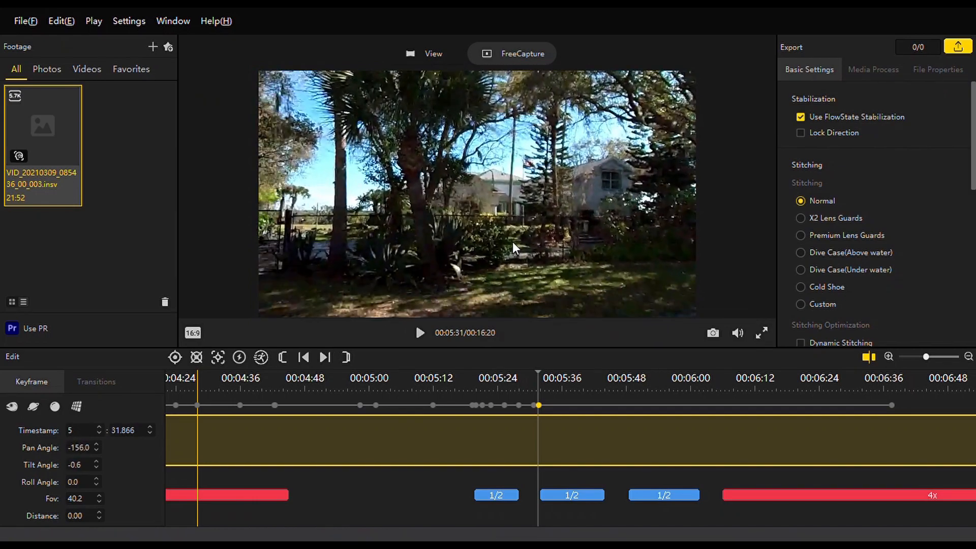
Play on to 5:34, add a keyframe at 5:34.532 and turn its view along the tree line, at pan angle -117.1 and tilt angle -1.3.
key(space)
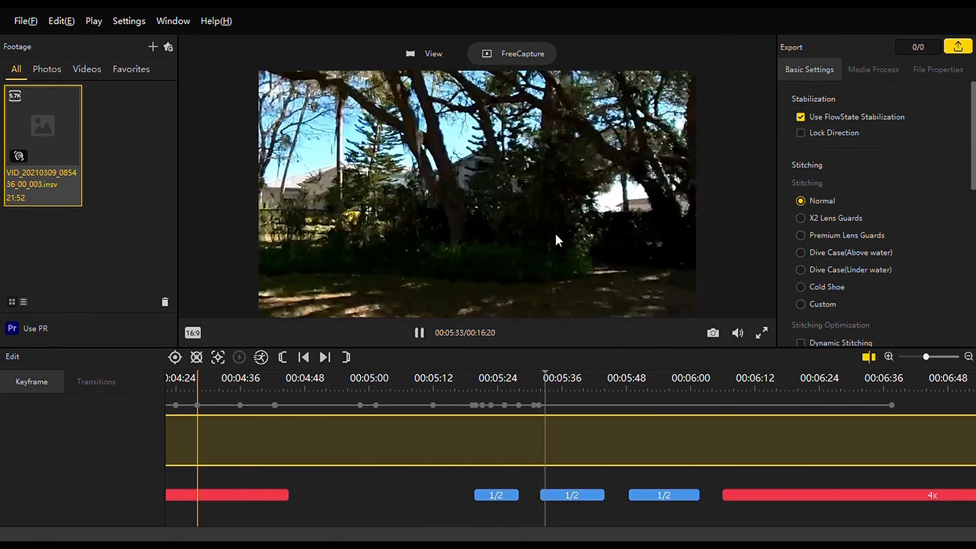
drag(554, 232, 514, 214)
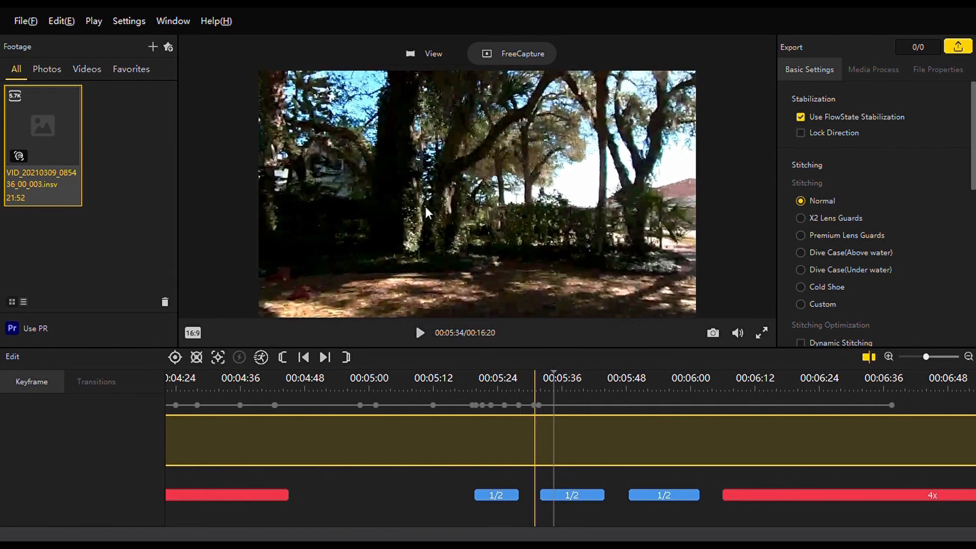
click(175, 357)
drag(299, 209, 532, 206)
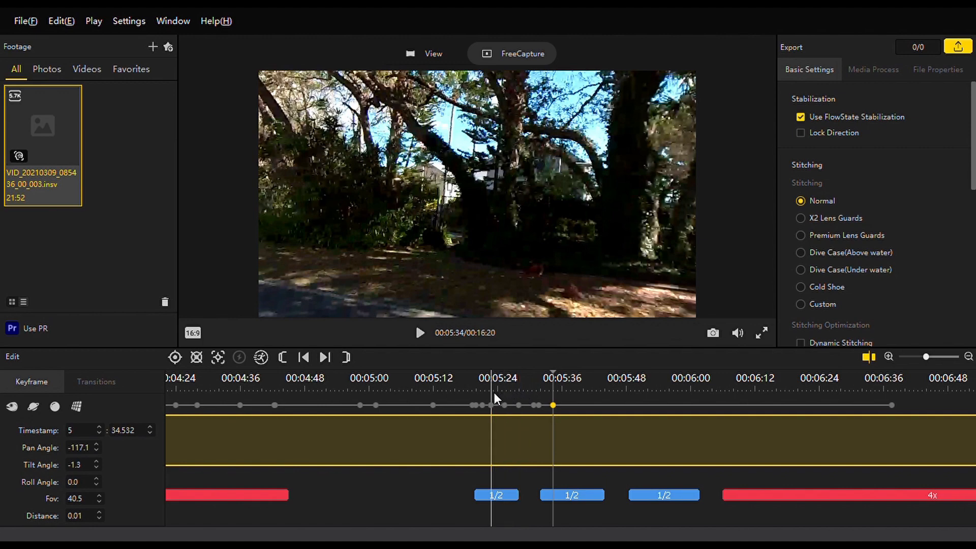
Review the camera movement through the keyframes around 5:20 and from 5:28 to 5:33.
key(space)
click(454, 387)
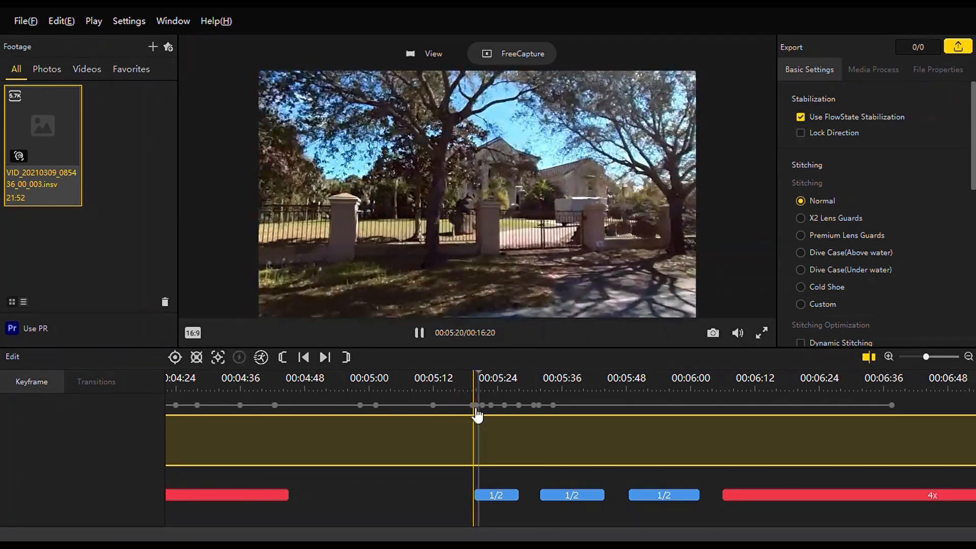
key(space)
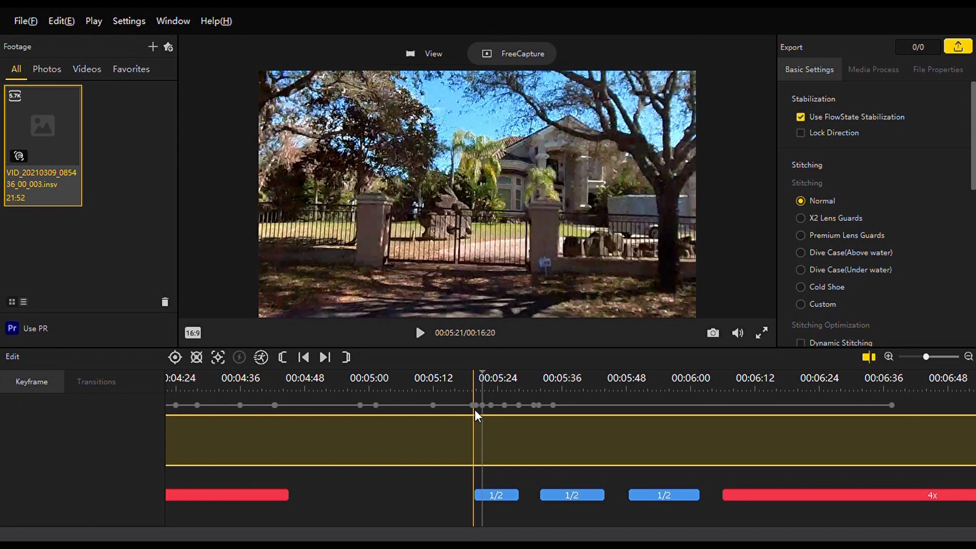
click(519, 393)
key(space)
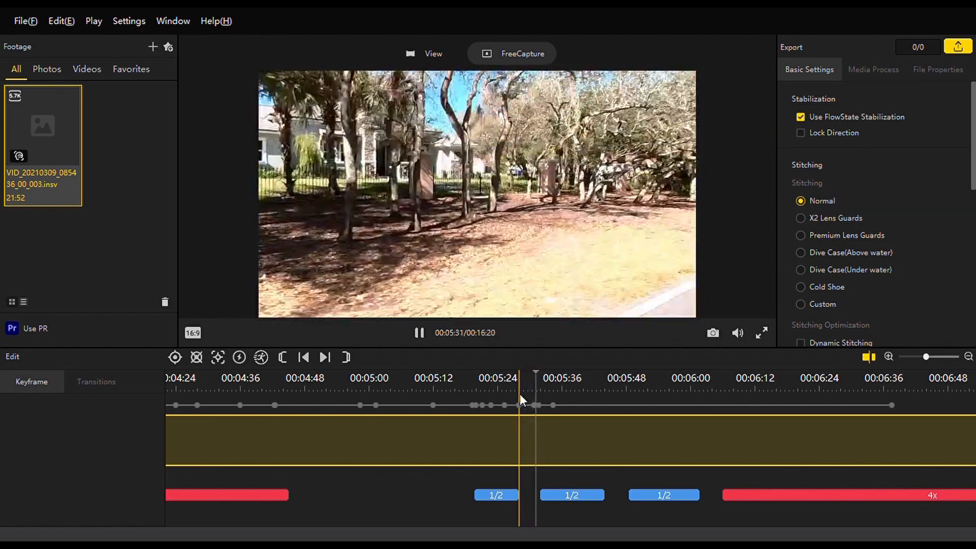
key(space)
click(535, 407)
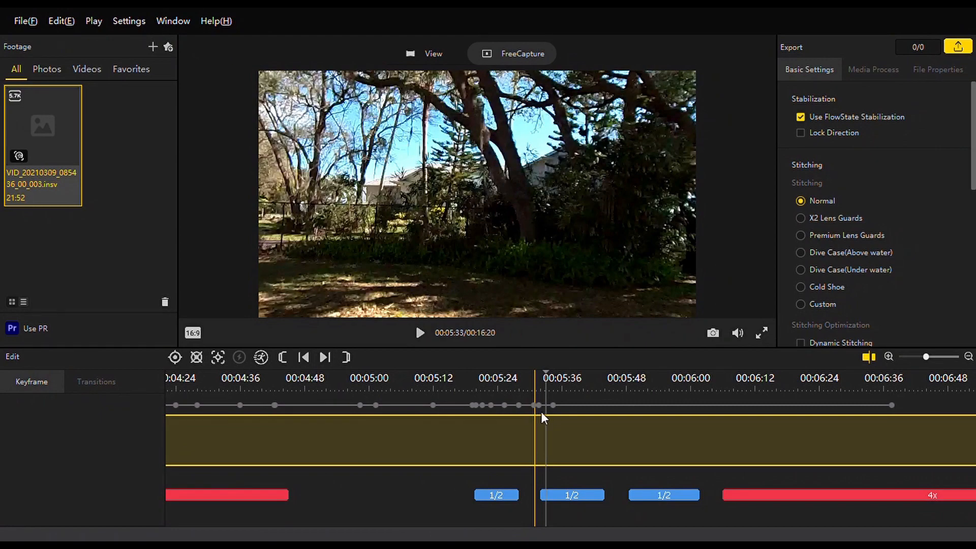
Play on from the 5:34 keyframe, add a keyframe at 5:36.132 and turn its view toward the red-roofed house, at pan angle -169.9 and tilt angle -0.9.
click(553, 417)
key(space)
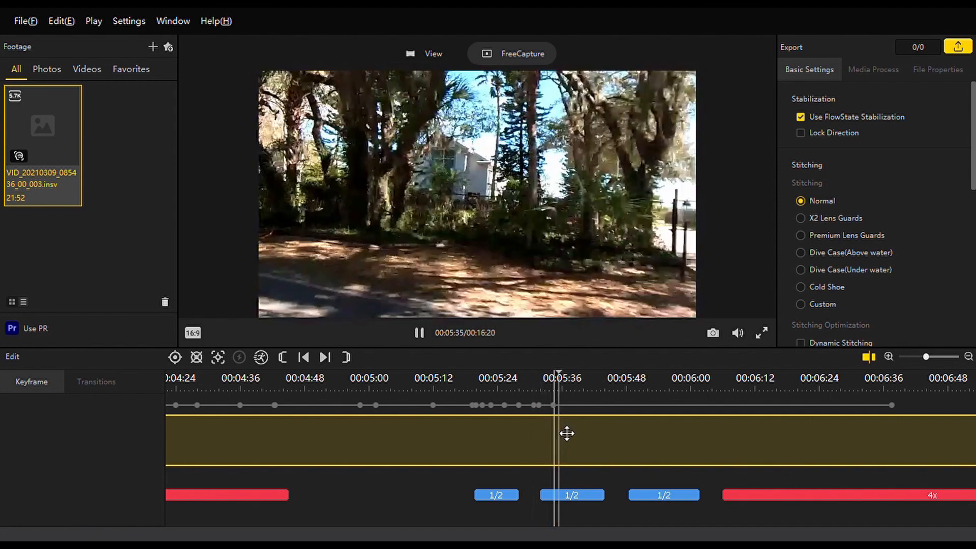
key(space)
key(space)
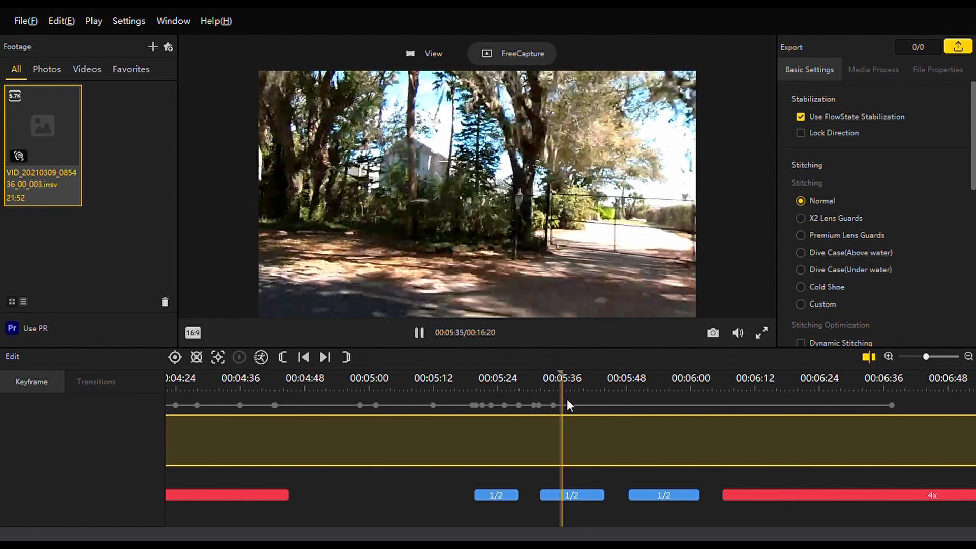
key(space)
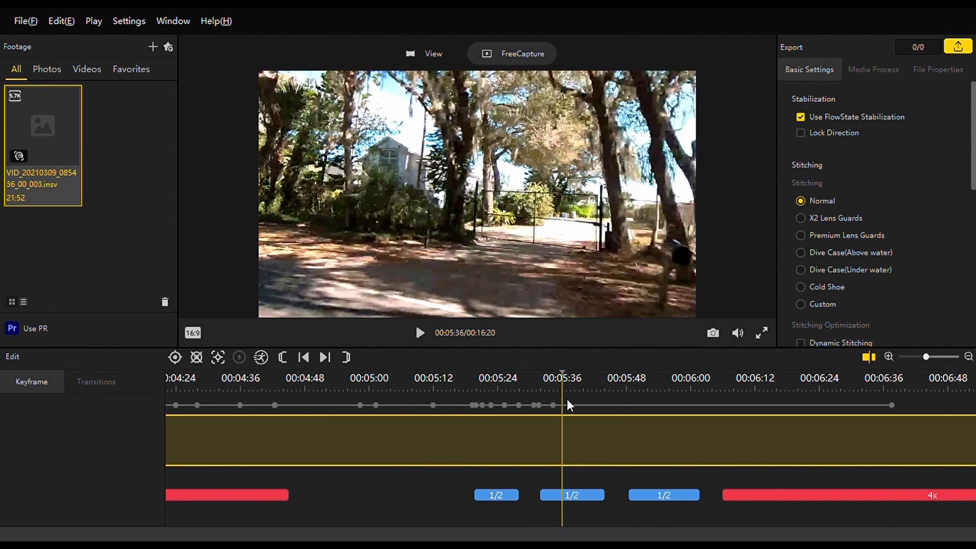
click(174, 357)
drag(359, 269, 462, 227)
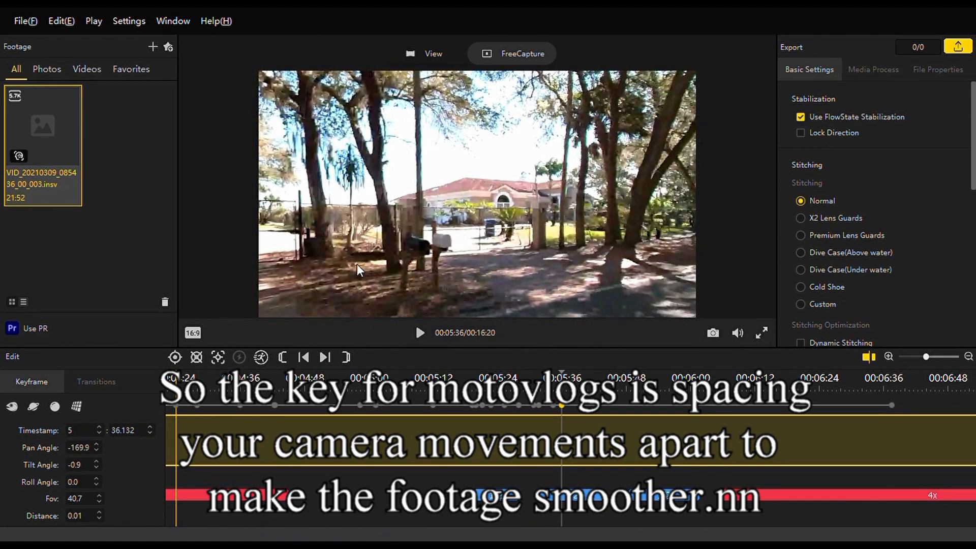
Play on to 5:39, add a keyframe at 5:39.332 and adjust its view of the red-roofed house.
key(space)
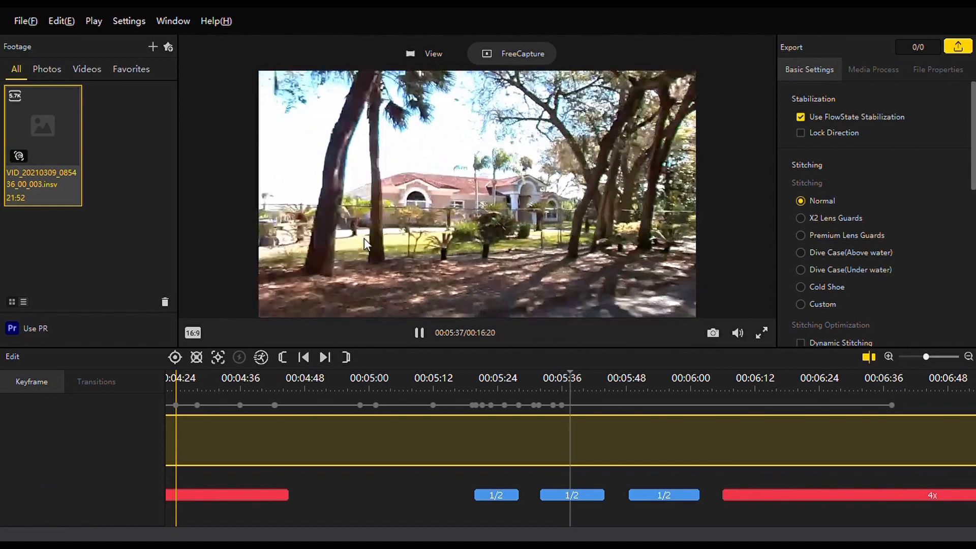
key(space)
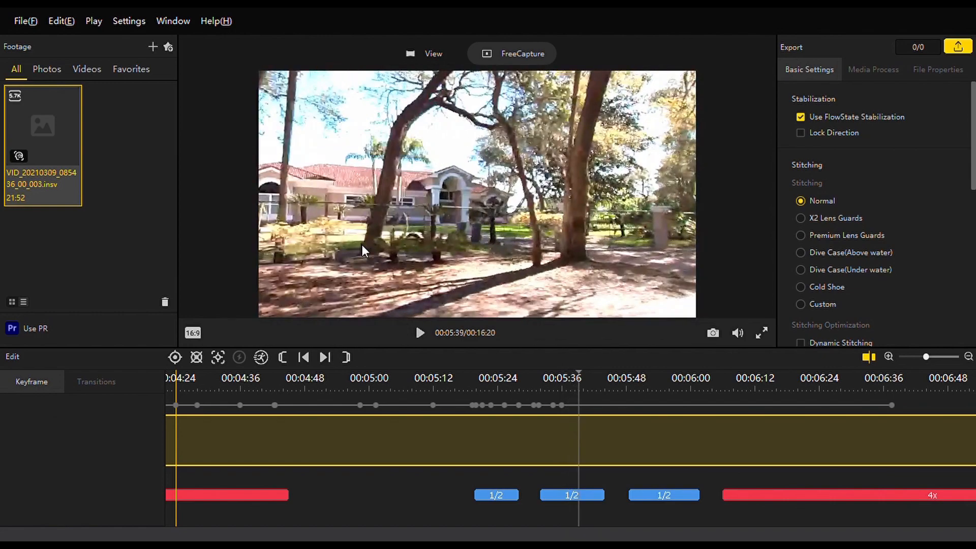
click(175, 357)
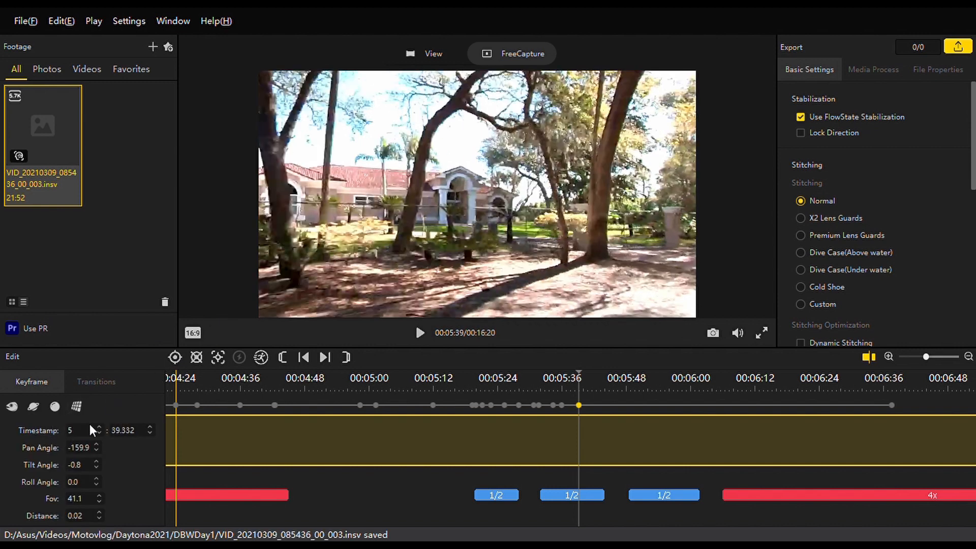
drag(366, 203, 754, 235)
Play on to 5:42 and add a keyframe at 5:42.400 looking back at the house, with pan angle -107.0 and tilt angle 0.3.
key(space)
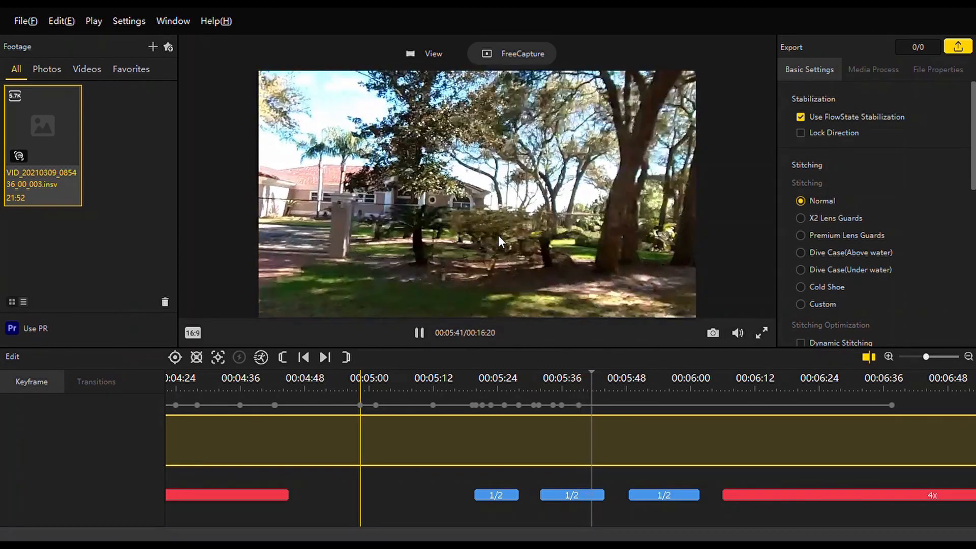
key(space)
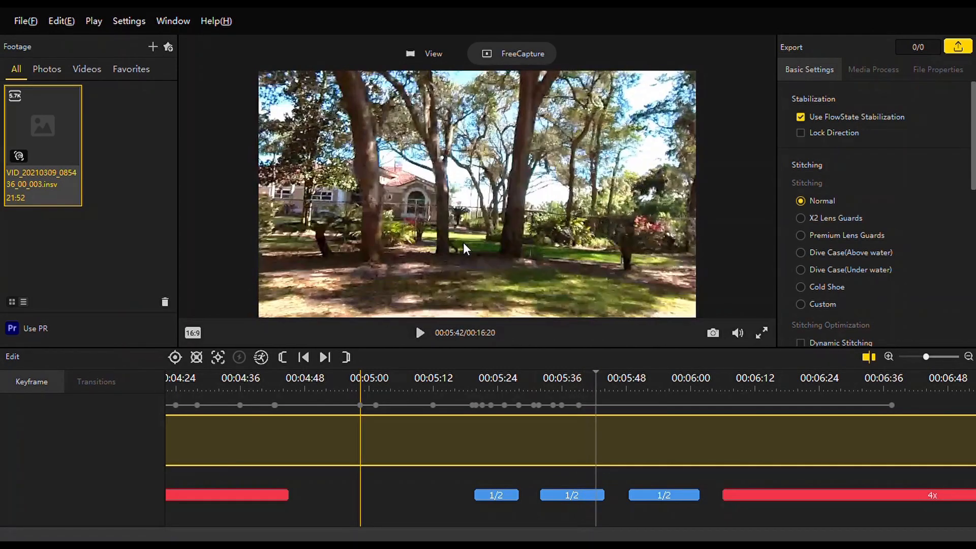
click(175, 357)
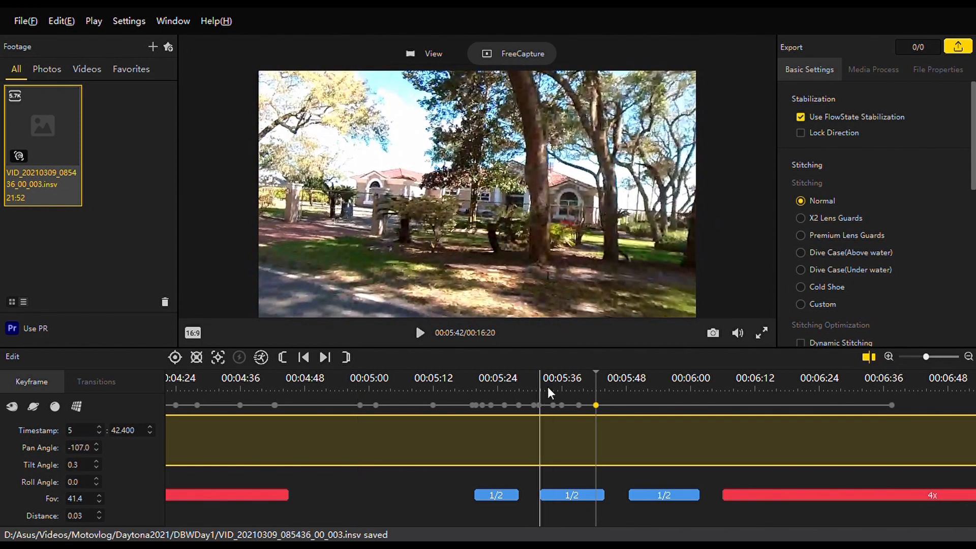
Replay the footage from 5:30 to 5:44 and add a keyframe at 5:44.000 with pan angle -101.4 and tilt angle 0.3.
click(542, 389)
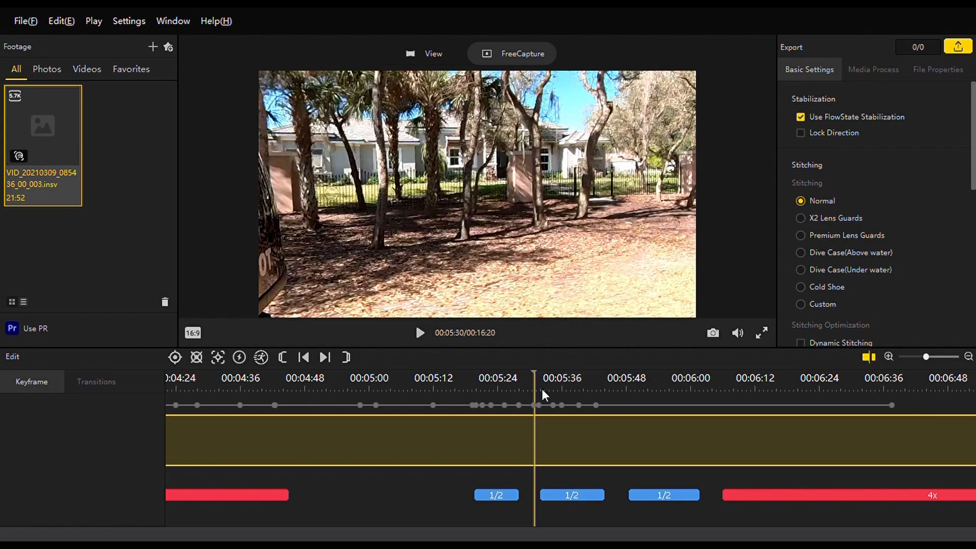
key(space)
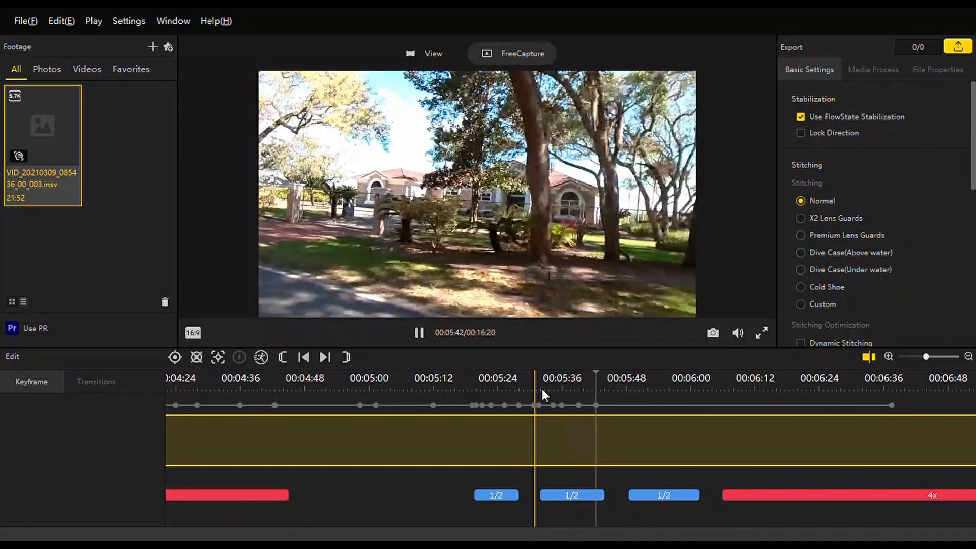
key(space)
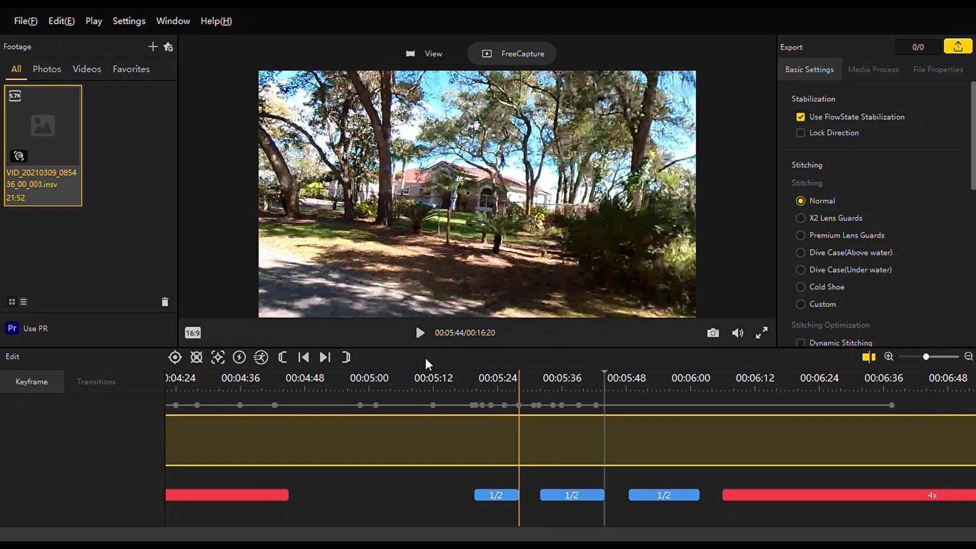
click(178, 360)
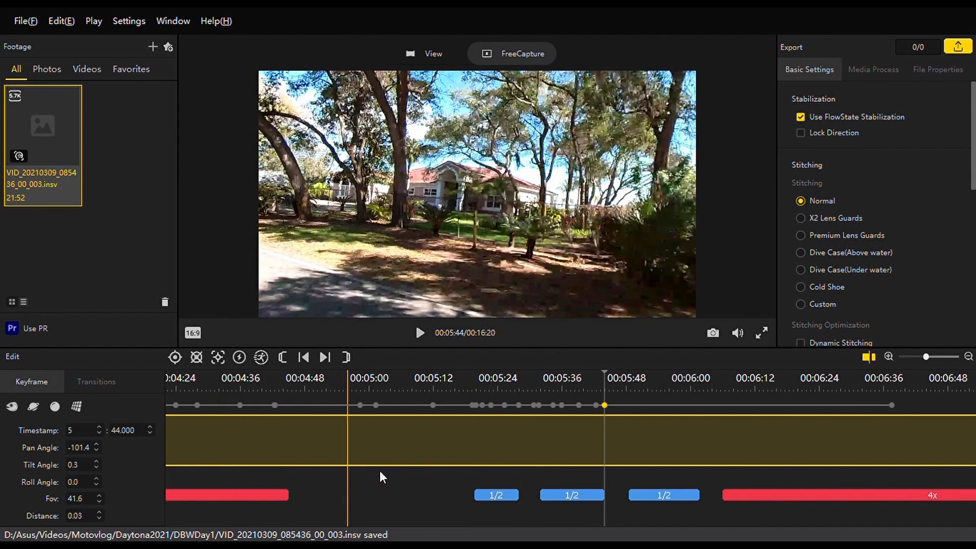
Add a keyframe at 5:48.533 and turn its view to the blue house across the road, at pan angle 179.9 and tilt angle -6.9.
click(628, 394)
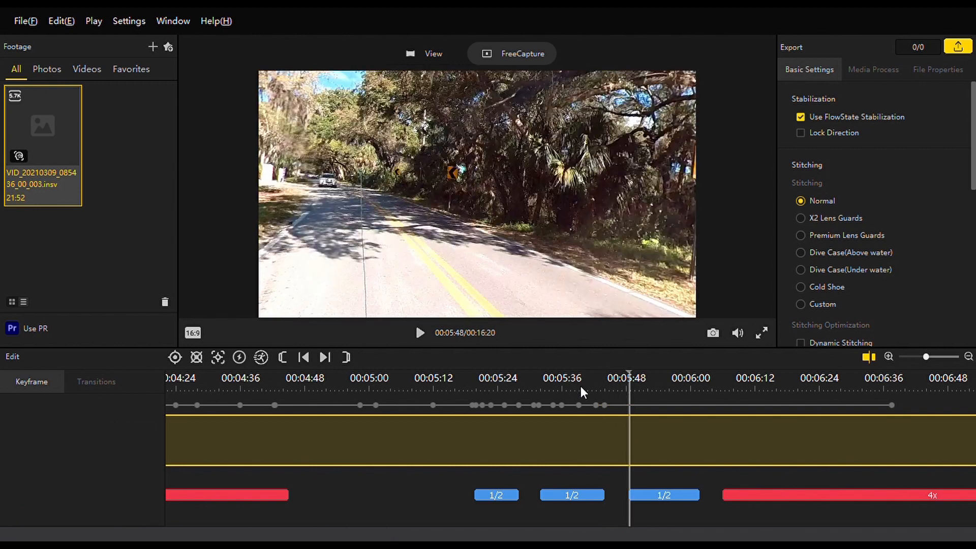
click(174, 358)
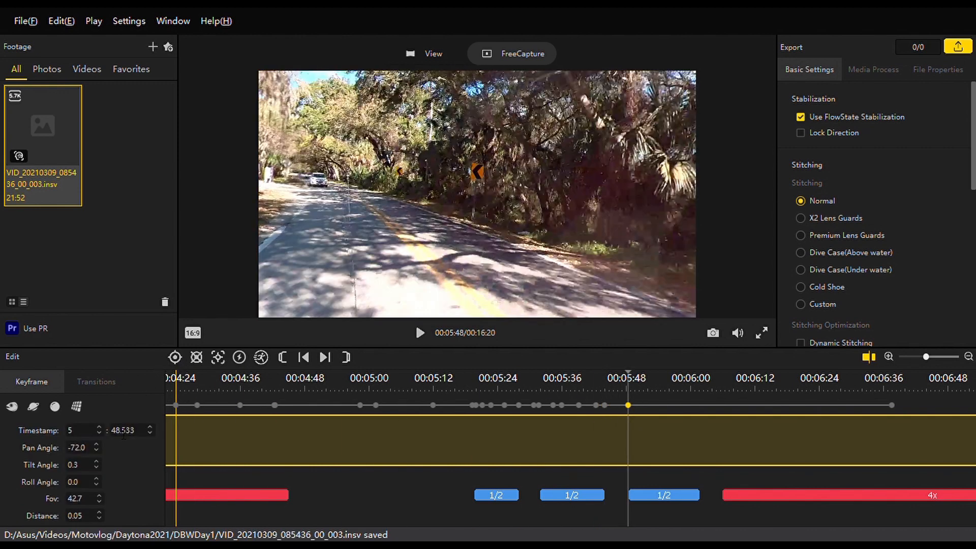
drag(274, 248, 514, 256)
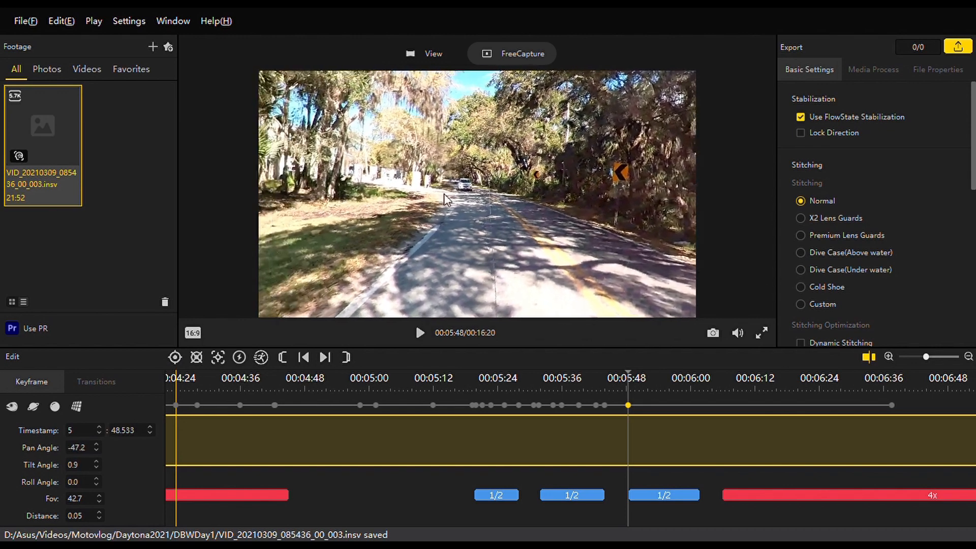
drag(412, 205, 377, 204)
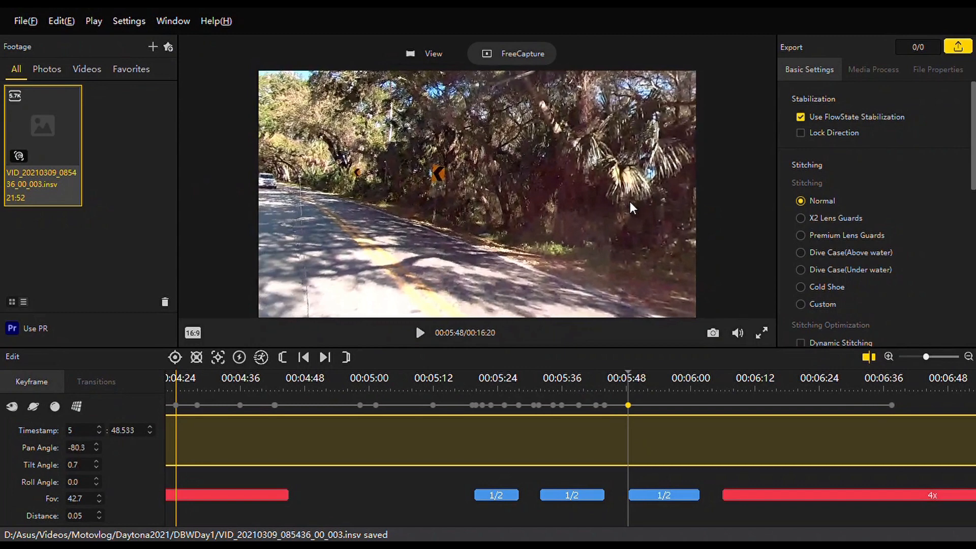
drag(312, 227, 535, 145)
drag(442, 168, 601, 174)
drag(315, 197, 439, 184)
drag(309, 220, 774, 157)
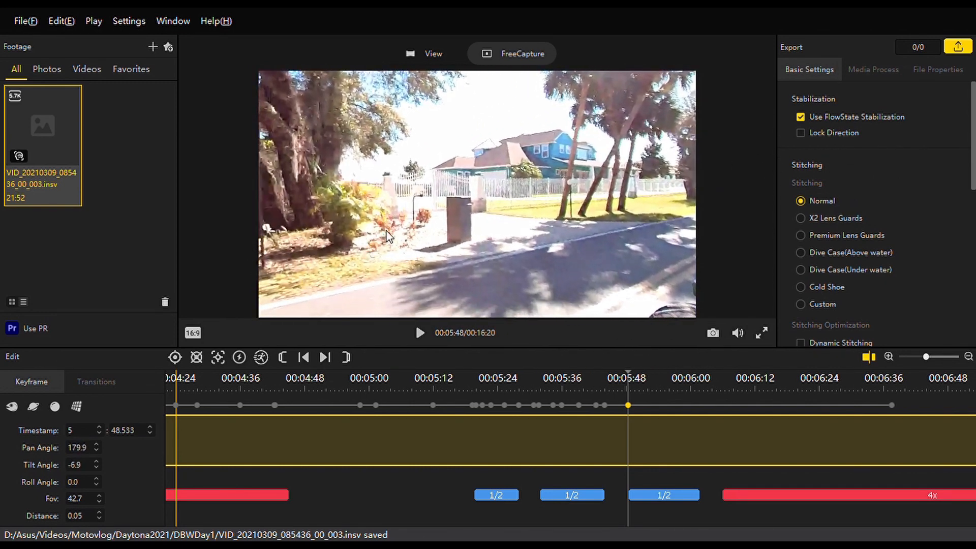
Review the camera swing from the 5:42 keyframe through the 5:48 keyframe to 5:51.
click(599, 387)
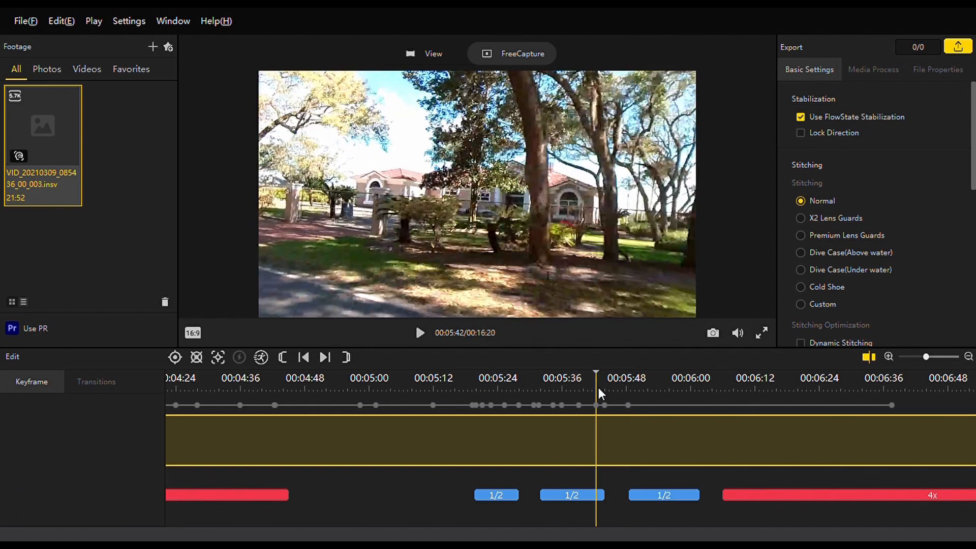
key(space)
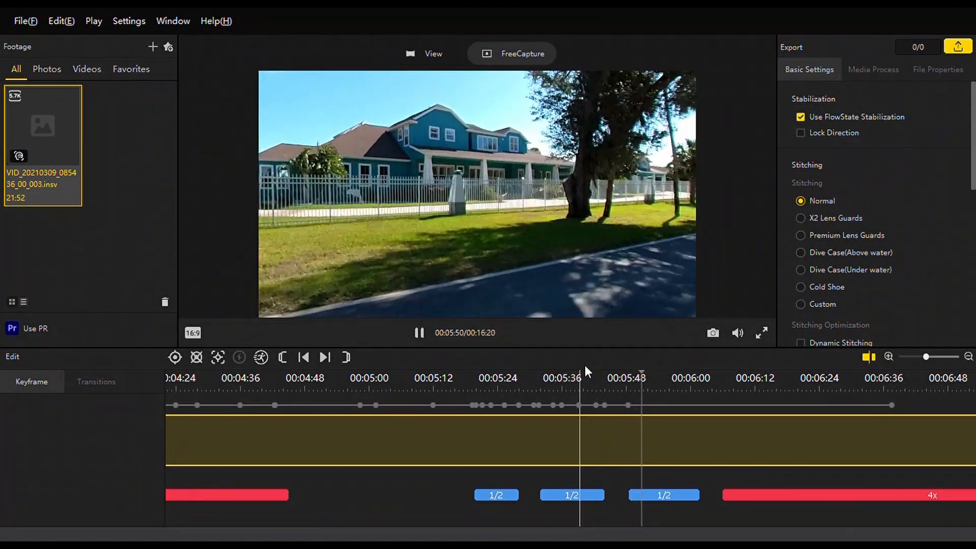
key(space)
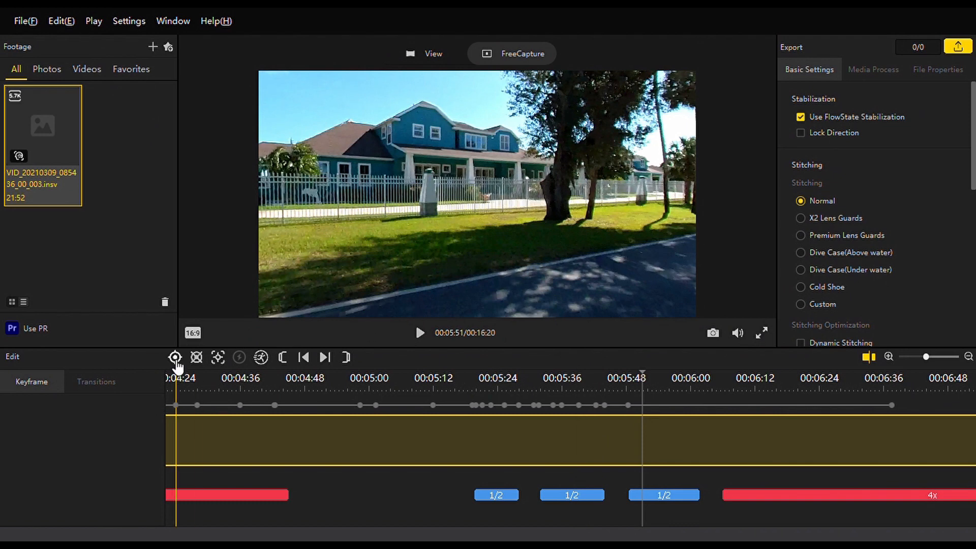
Play on from 6:06, add a keyframe at 6:07.200 and set its pan angle to 135.
click(723, 392)
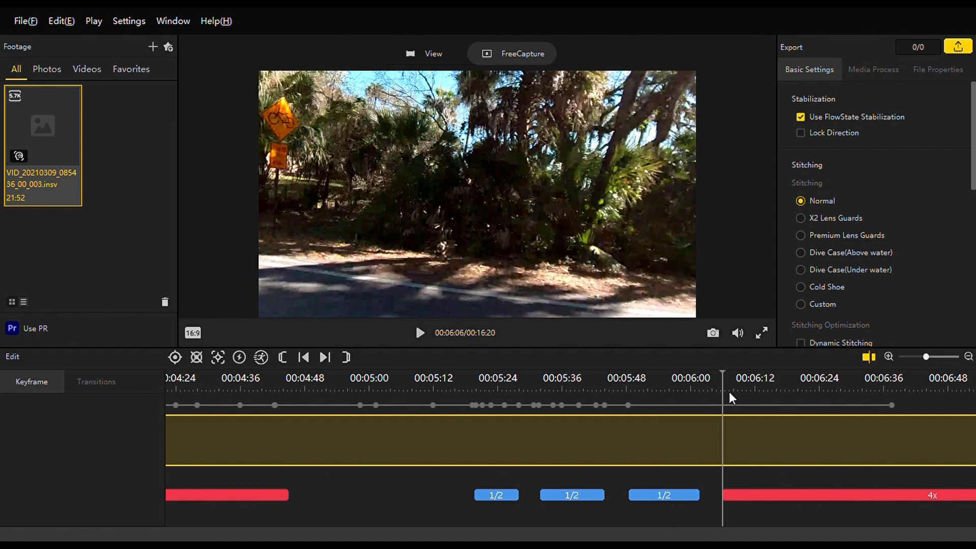
key(space)
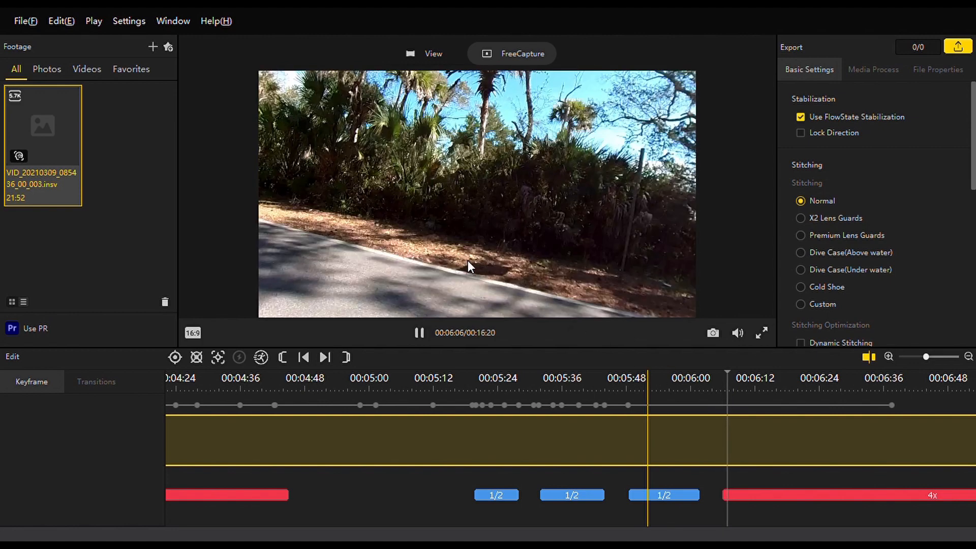
key(space)
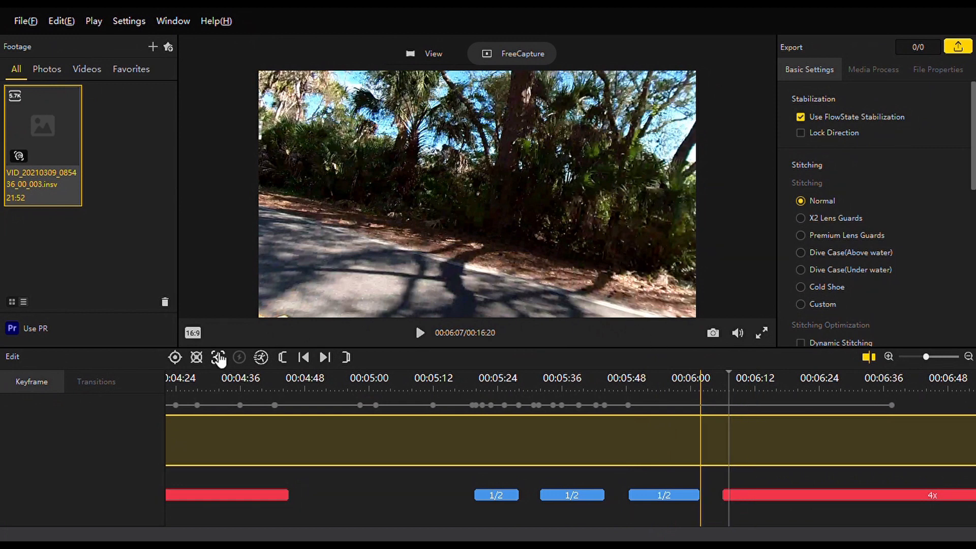
click(175, 358)
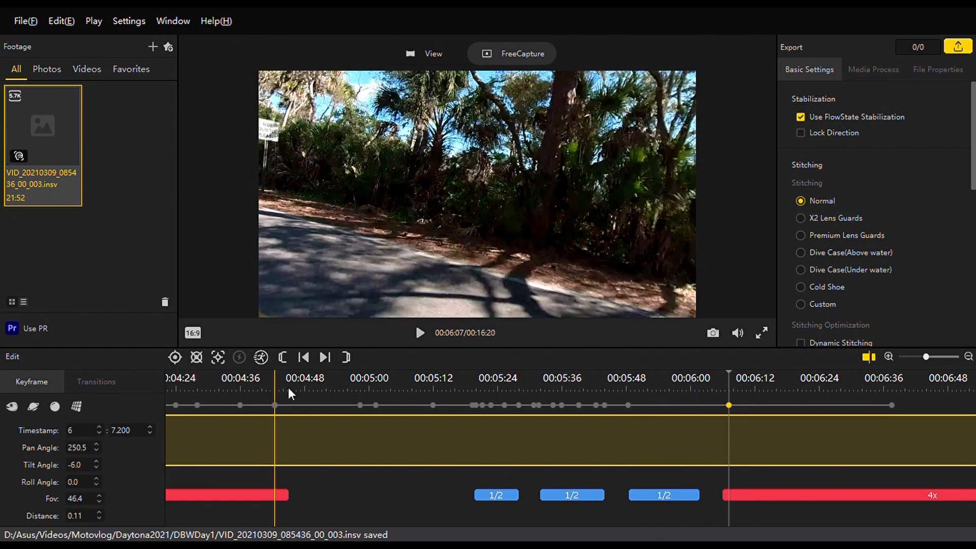
triple_click(96, 455)
text(1)
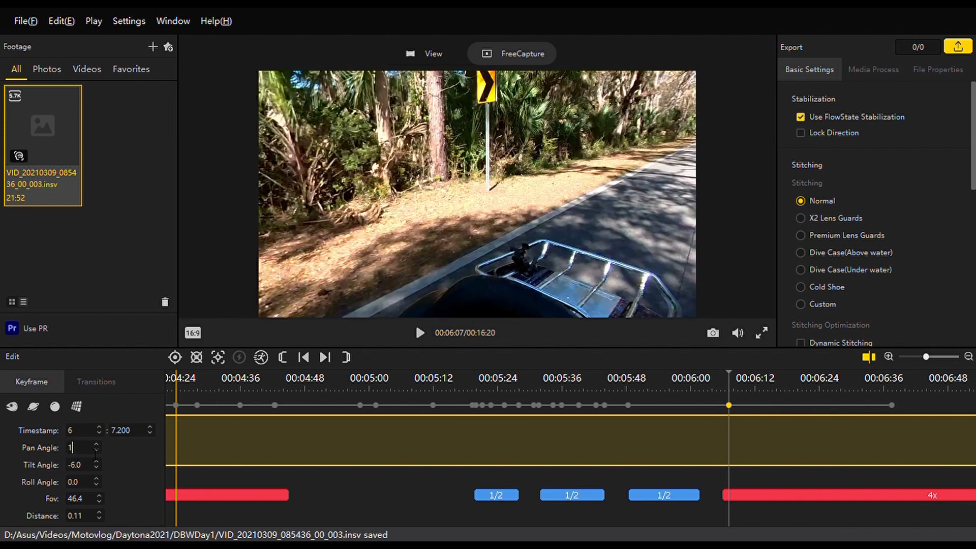
text(35)
key(Return)
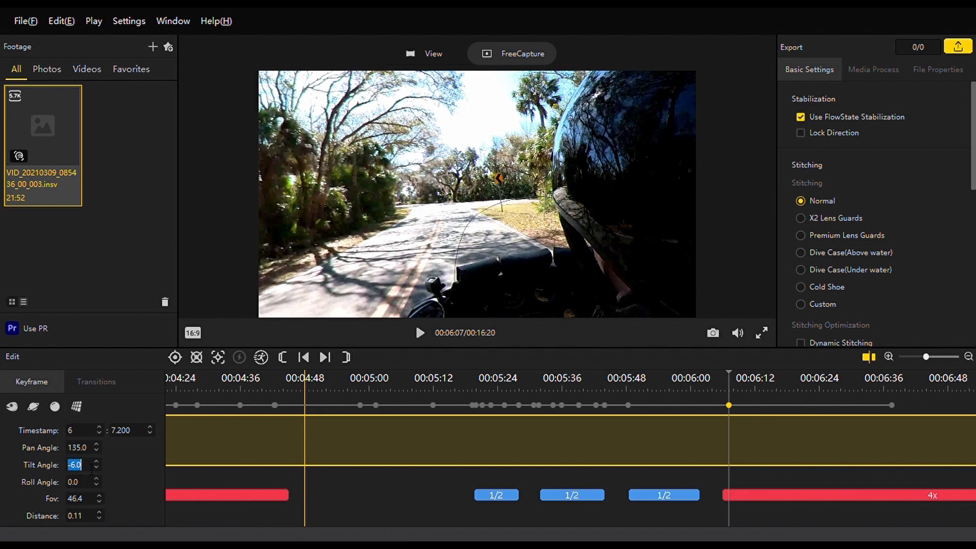
Set the 6:07.200 keyframe's tilt angle to 0, field of view to 75 and distance to 0.5.
text(0)
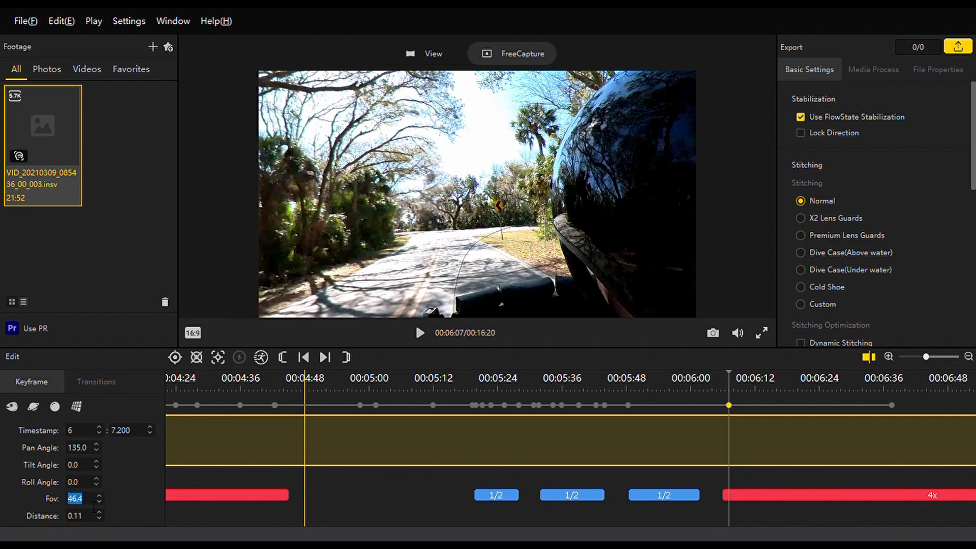
text(75.)
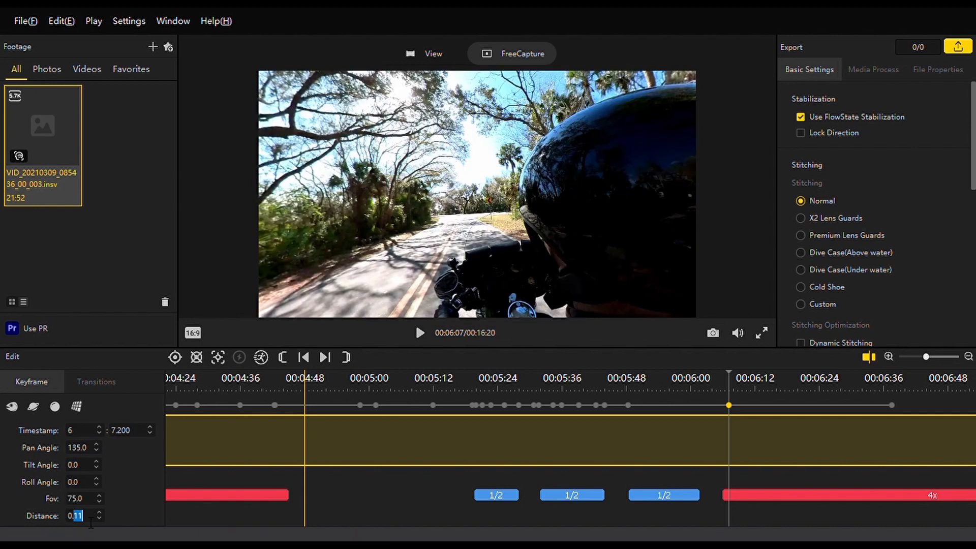
text(0.5)
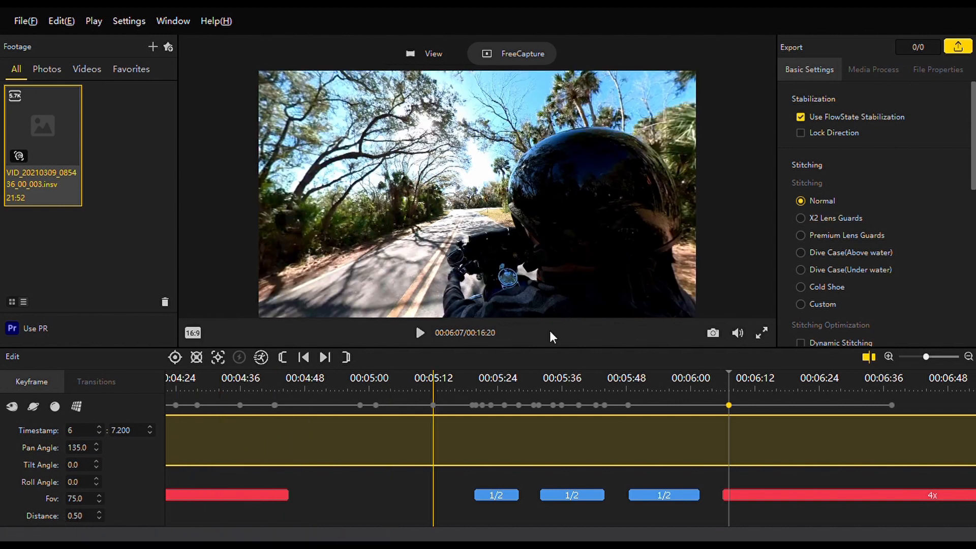
Add a keyframe at 6:12.000 and turn its view toward the road ahead, at pan angle 101.9 and tilt angle -1.9.
click(758, 385)
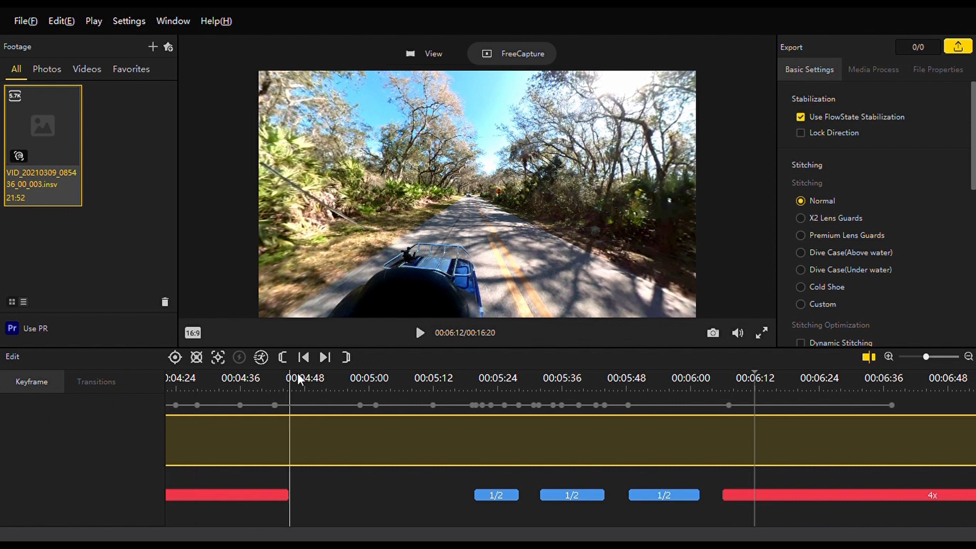
click(175, 359)
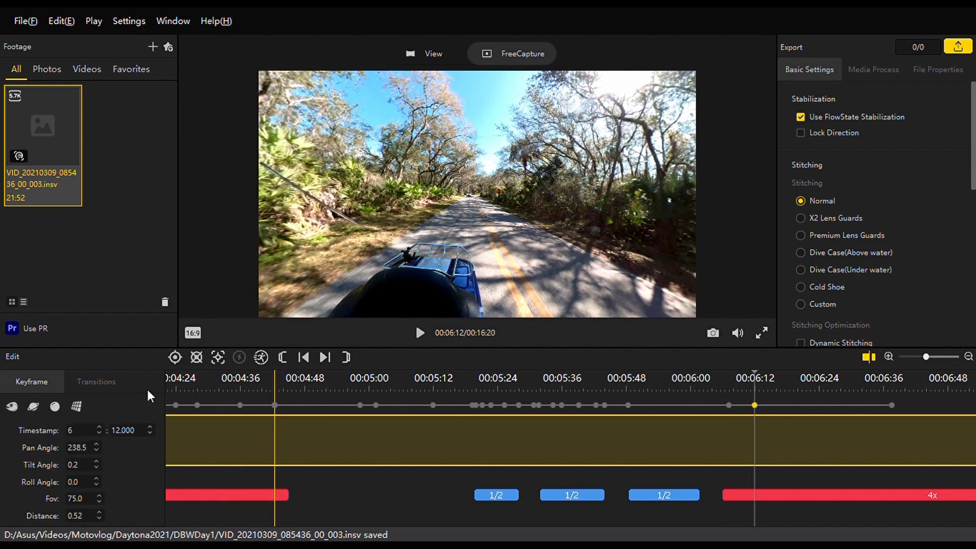
double_click(82, 452)
text(135)
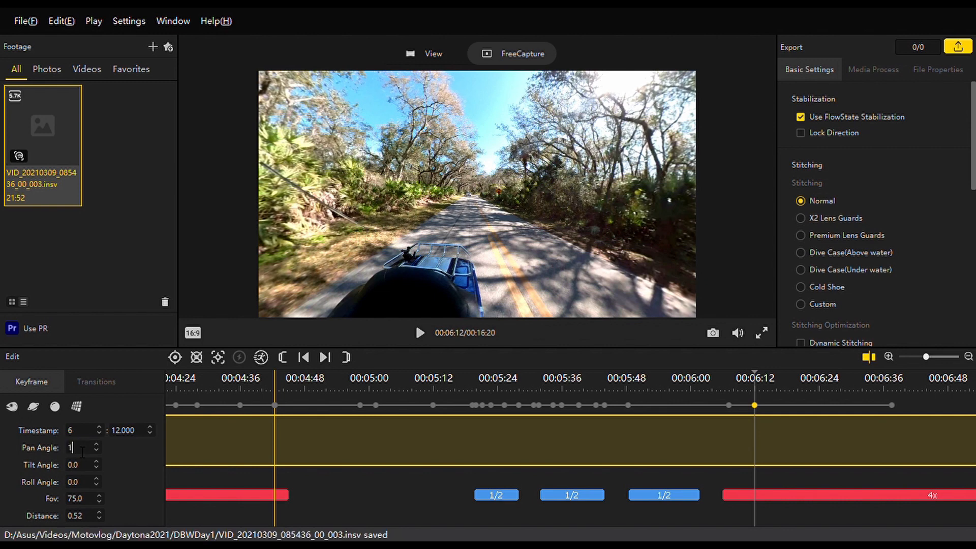
drag(590, 235, 313, 219)
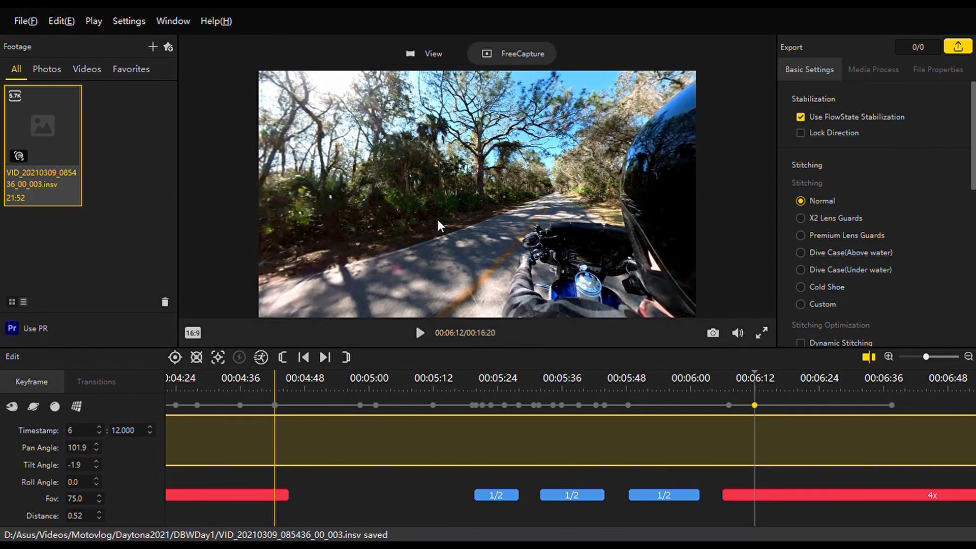
Play on from the 6:07.200 keyframe, add a keyframe at 6:08.533 and turn its view to pan angle 81.7 and tilt angle -5.6.
click(728, 405)
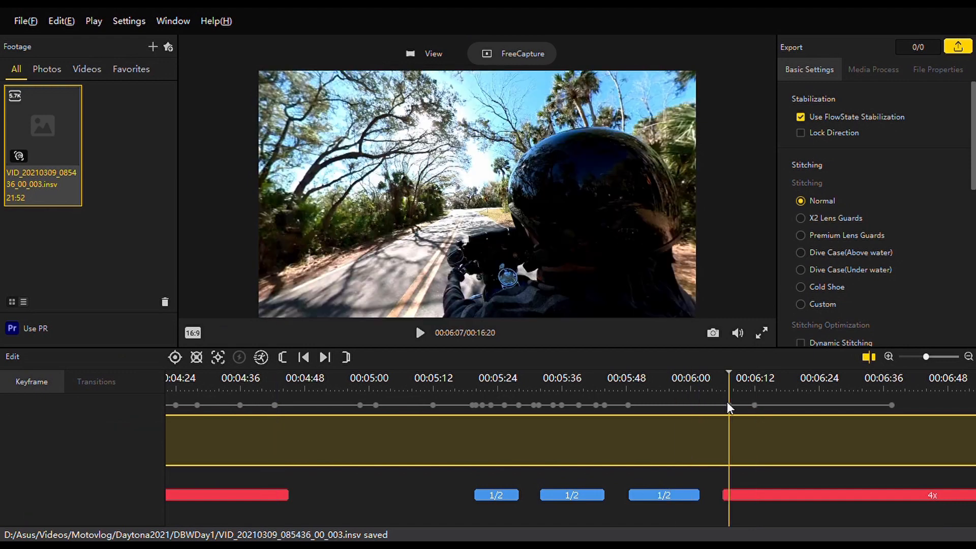
key(space)
key(space)
key(space)
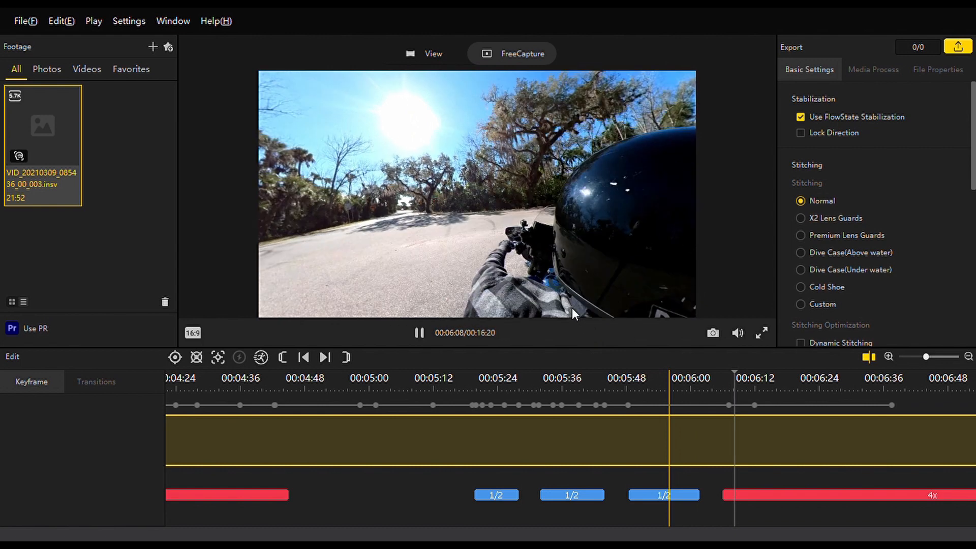
key(space)
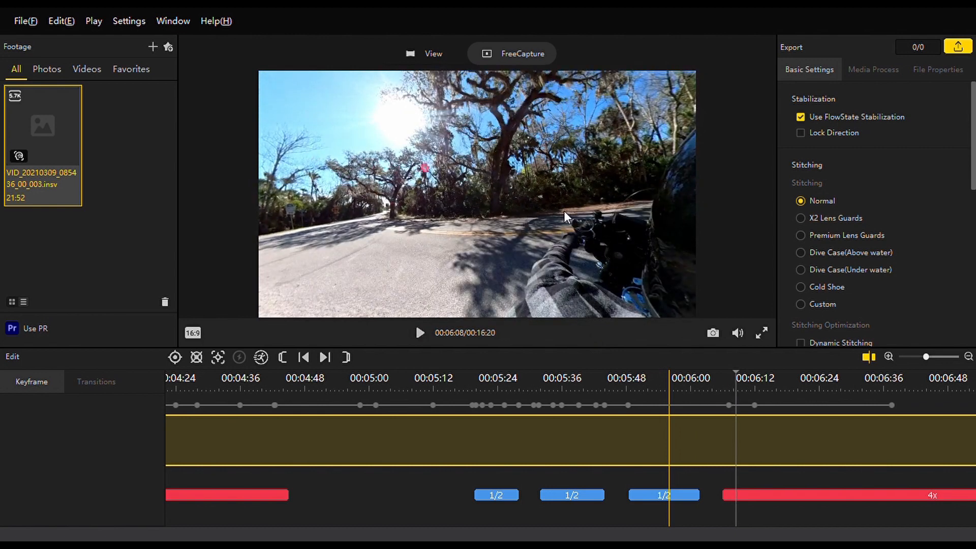
click(175, 358)
drag(553, 194, 559, 161)
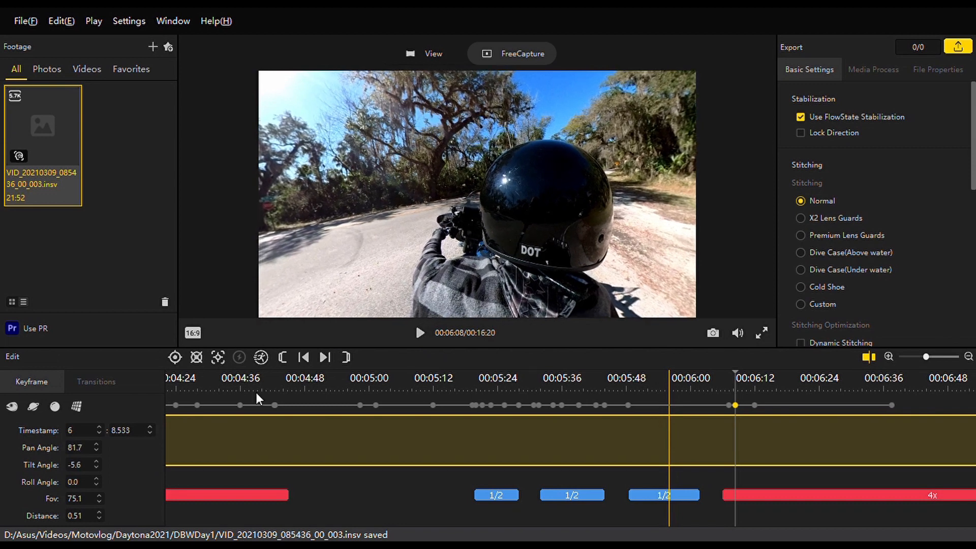
Set the 6:08.533 keyframe's distance to 1.
click(88, 516)
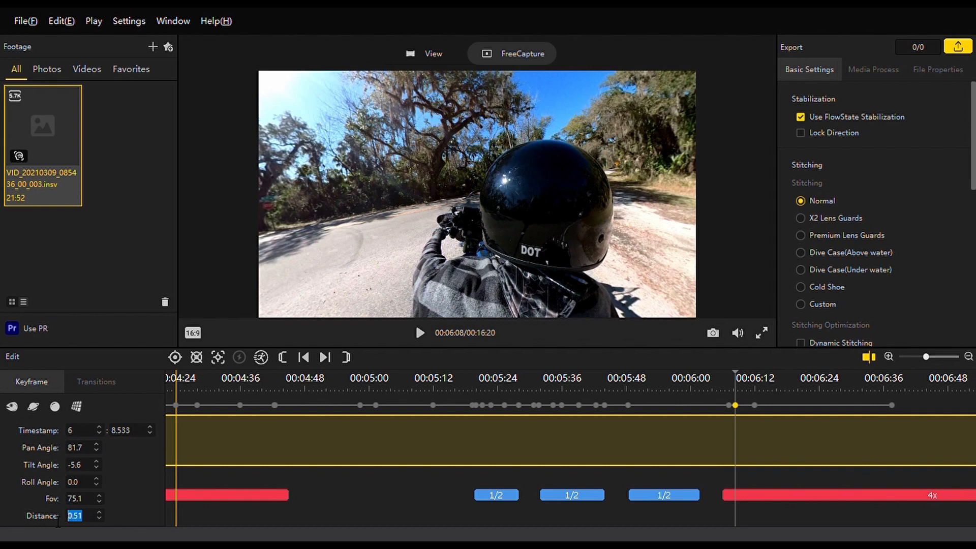
text(1)
key(Return)
Reframe the 6:12.000 keyframe to pan angle 111.4 and tilt angle -3.1, with a distance of 1.
click(758, 395)
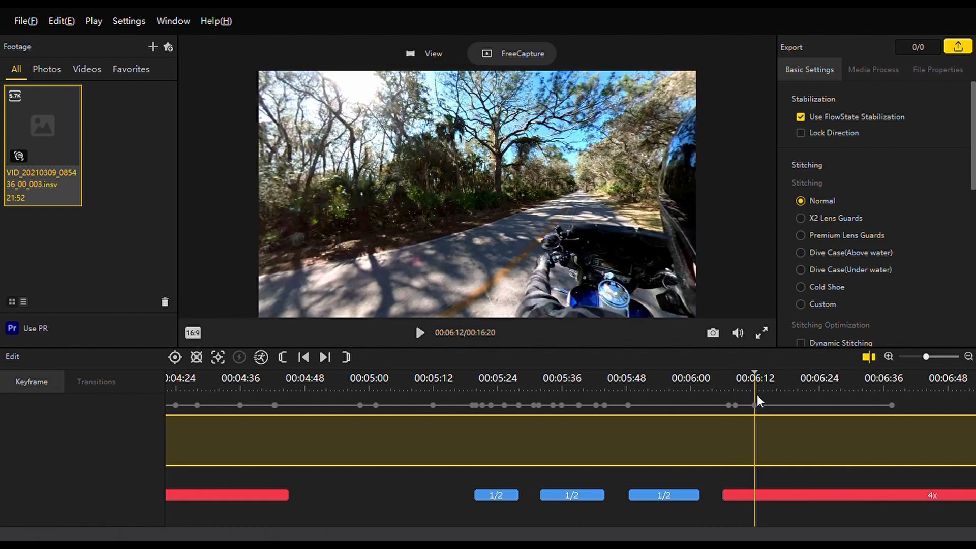
drag(509, 179, 339, 194)
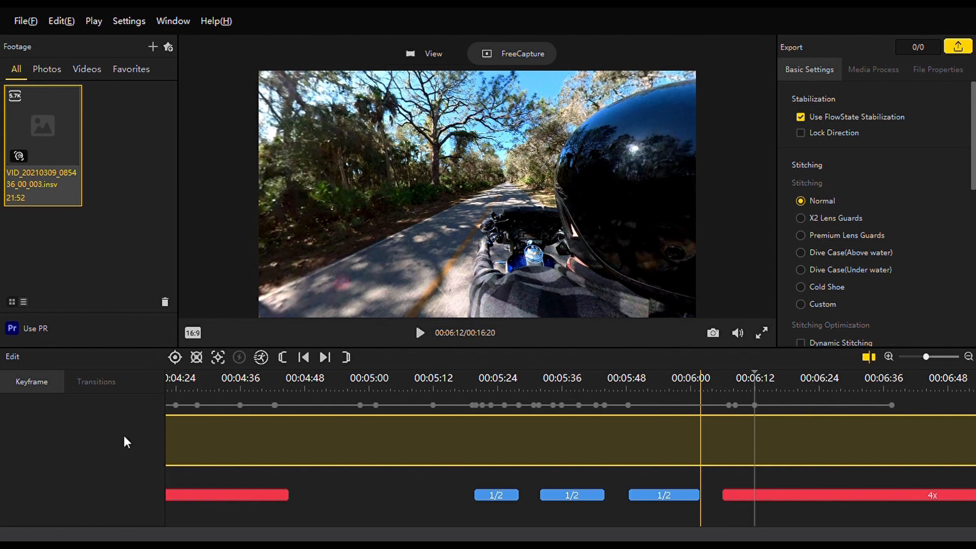
click(755, 405)
drag(84, 515, 30, 508)
text(111.4)
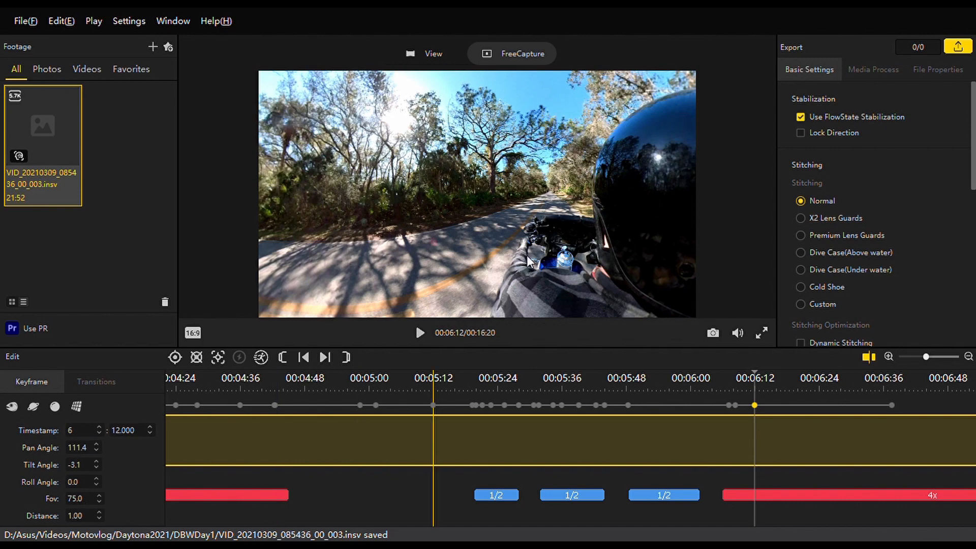
key(Return)
Review the camera movement from 6:06 to just past the 6:12.000 keyframe.
click(715, 400)
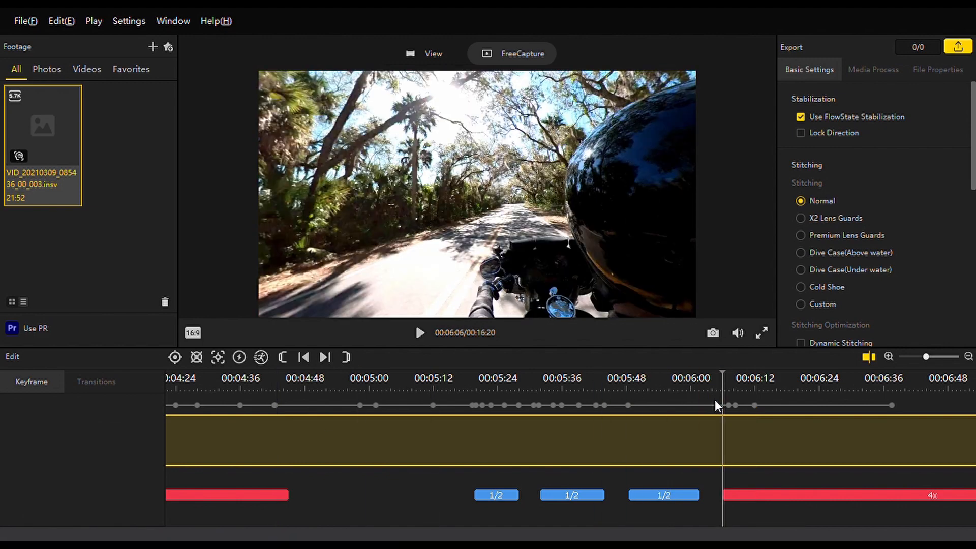
key(space)
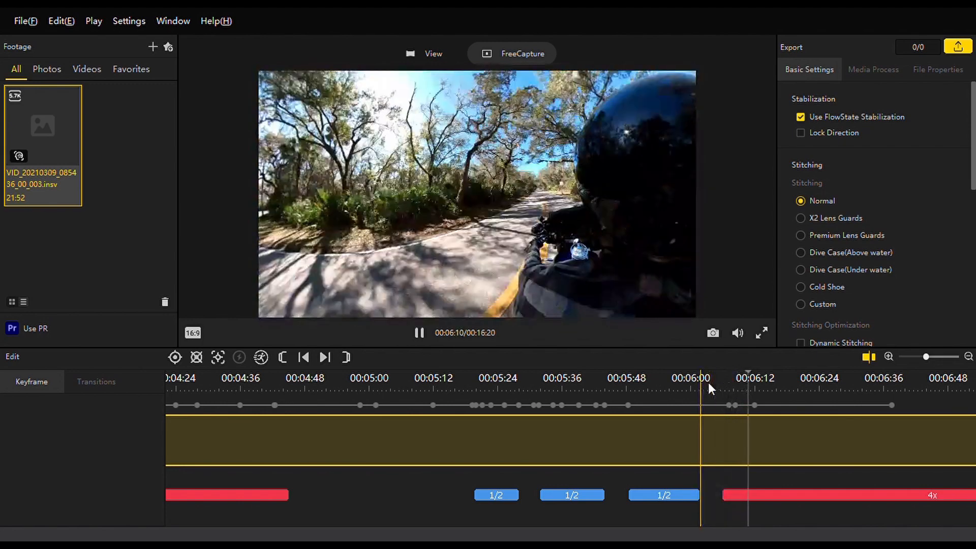
key(space)
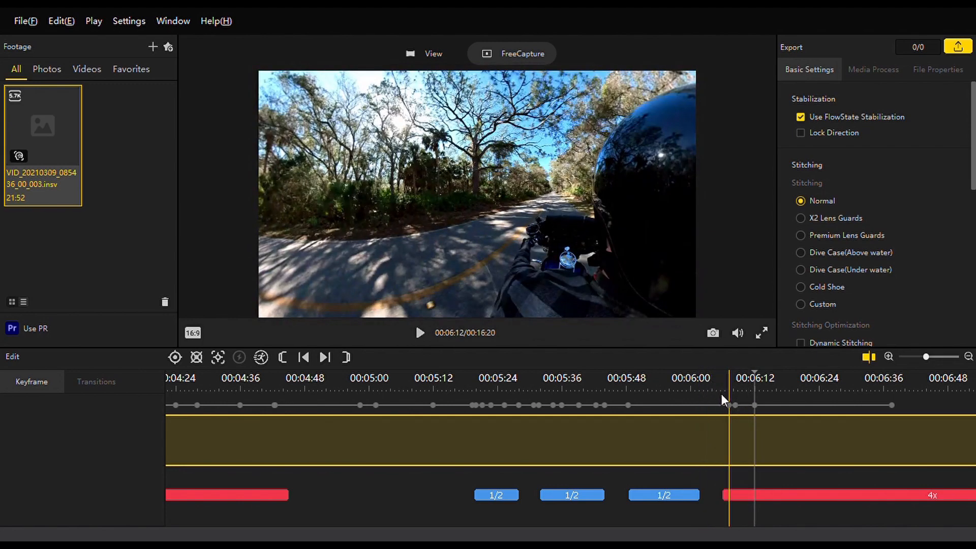
key(space)
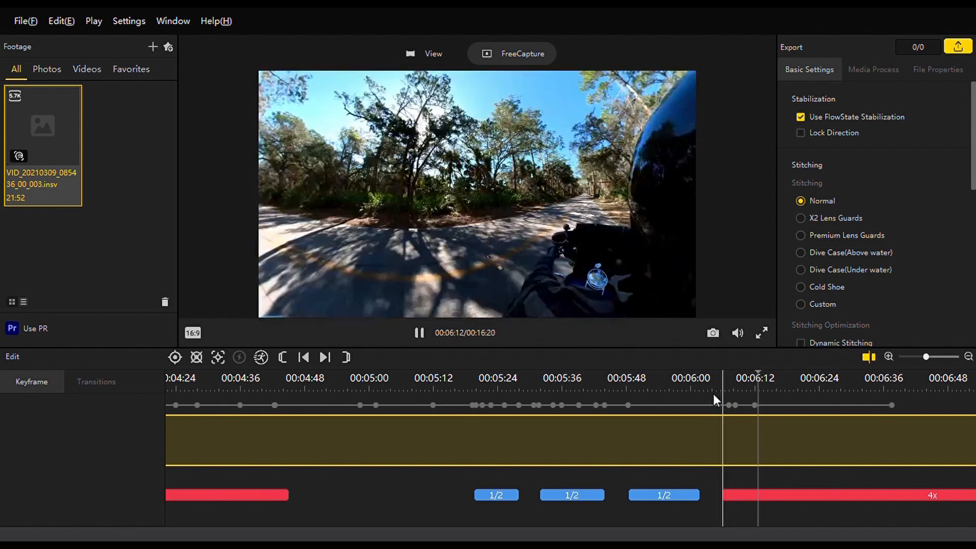
key(space)
Add a keyframe at 6:16.000 and set its pan angle to match the 6:12.000 keyframe.
click(755, 405)
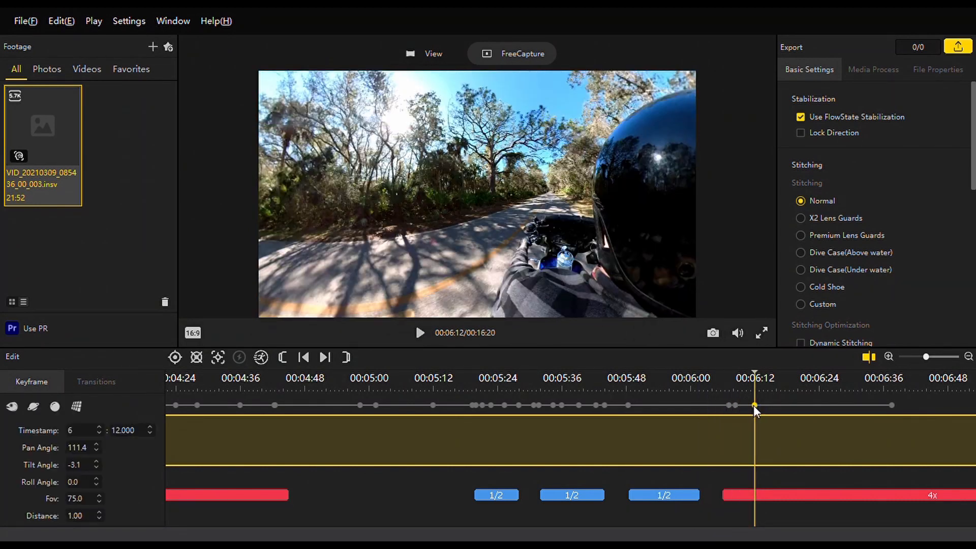
click(776, 391)
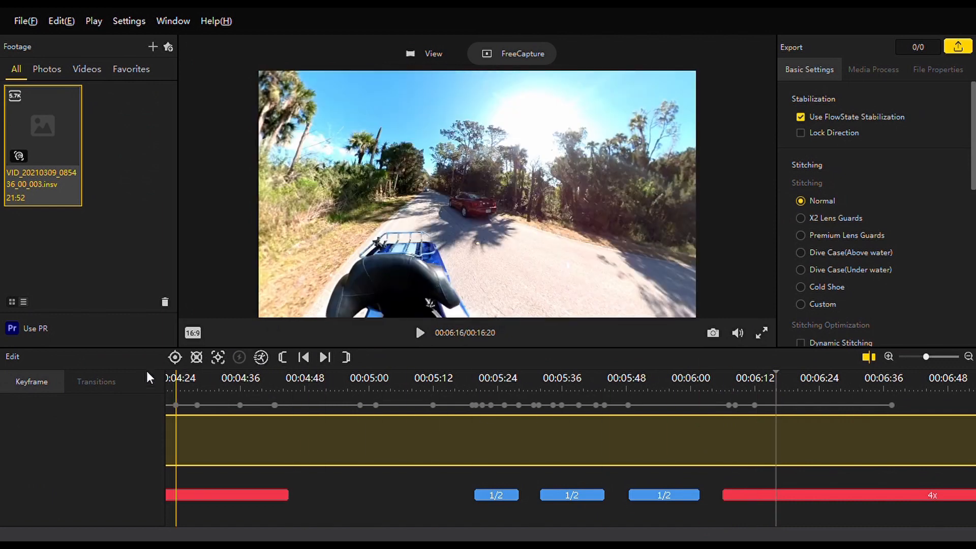
click(755, 405)
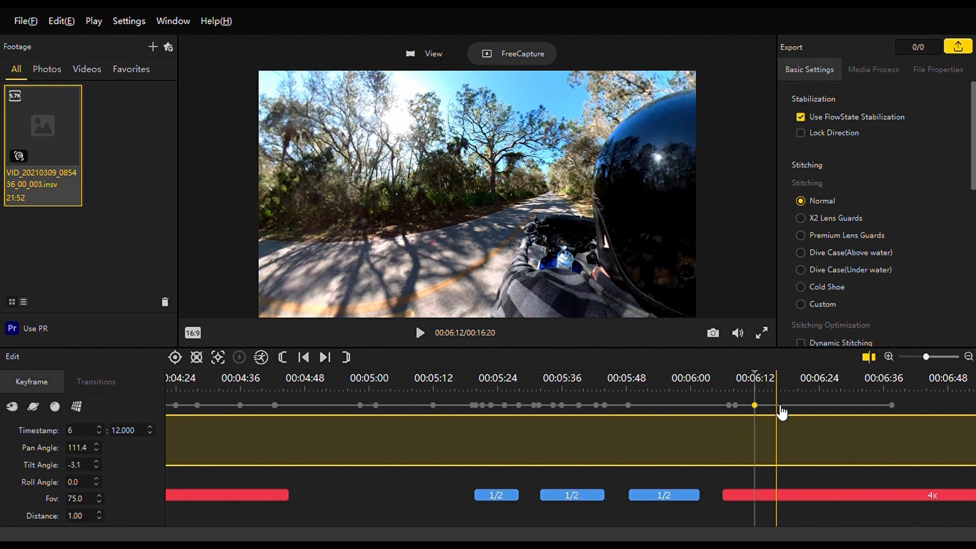
click(776, 405)
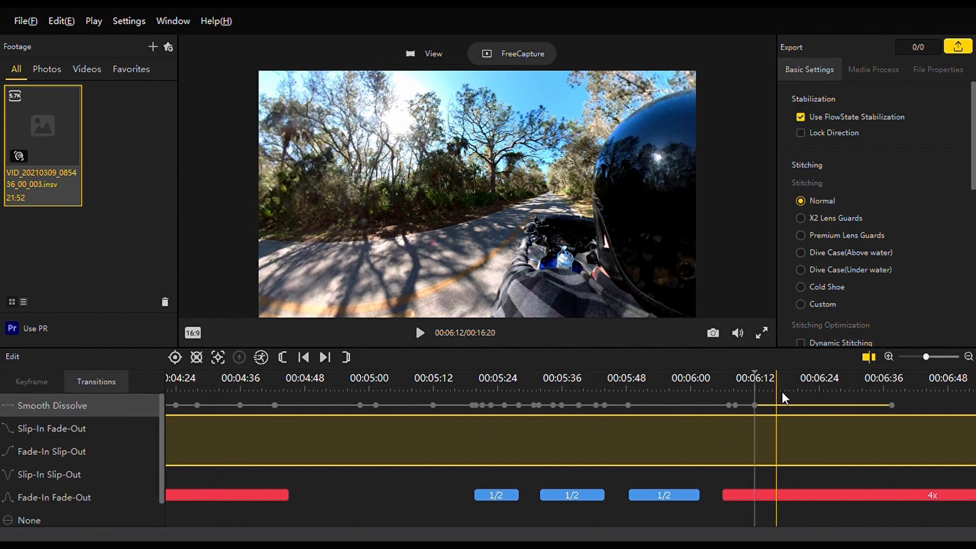
click(777, 387)
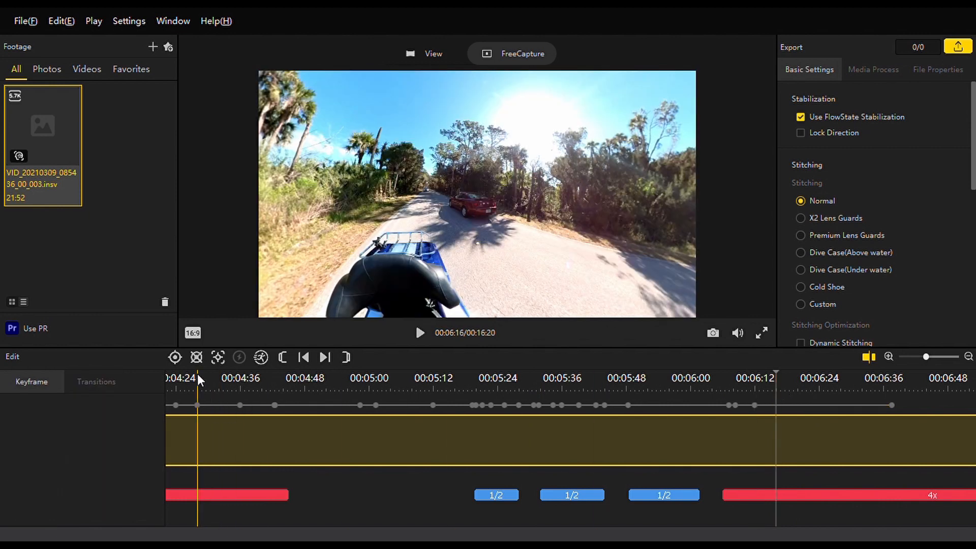
click(175, 357)
double_click(82, 450)
text(11)
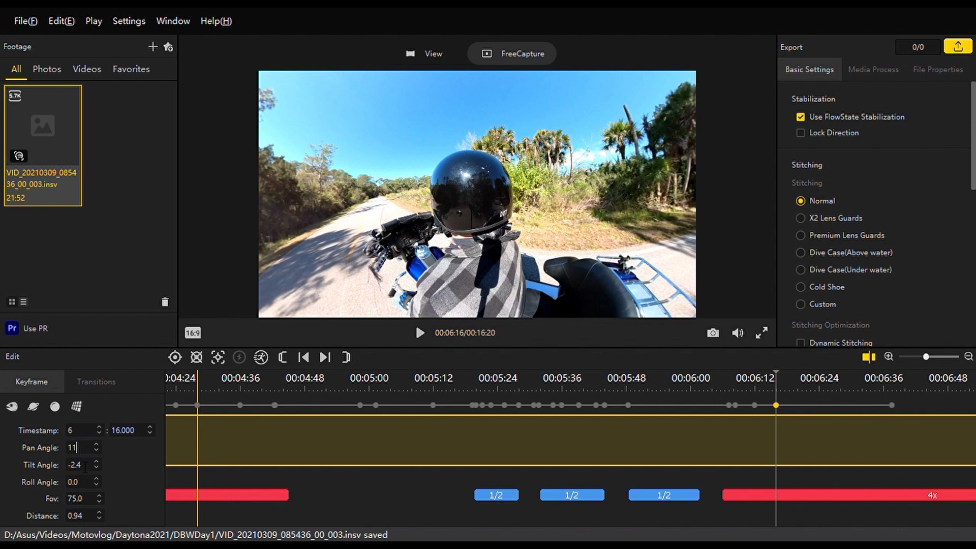
Add a keyframe at 6:20.000 and try the tiny planet, crystal ball and flat perspective presets on it.
click(798, 415)
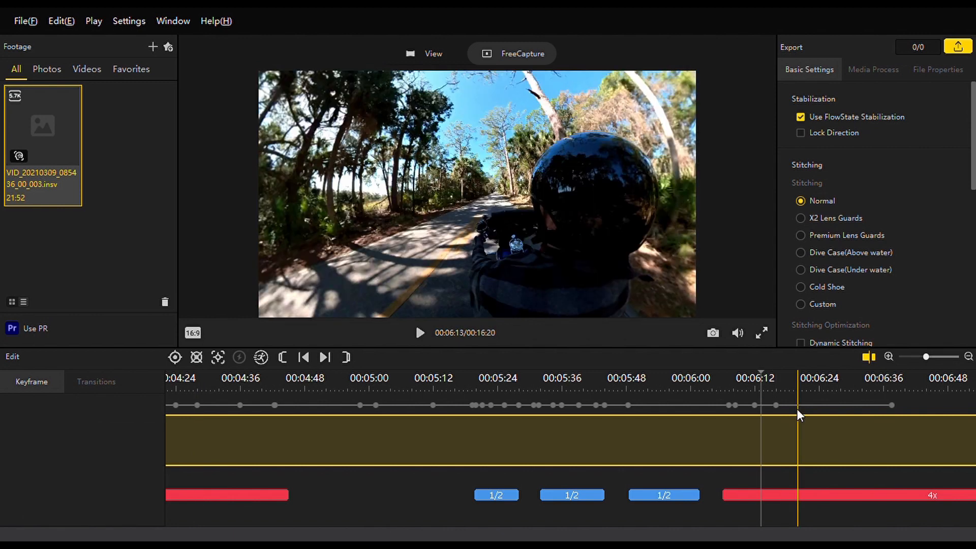
click(798, 396)
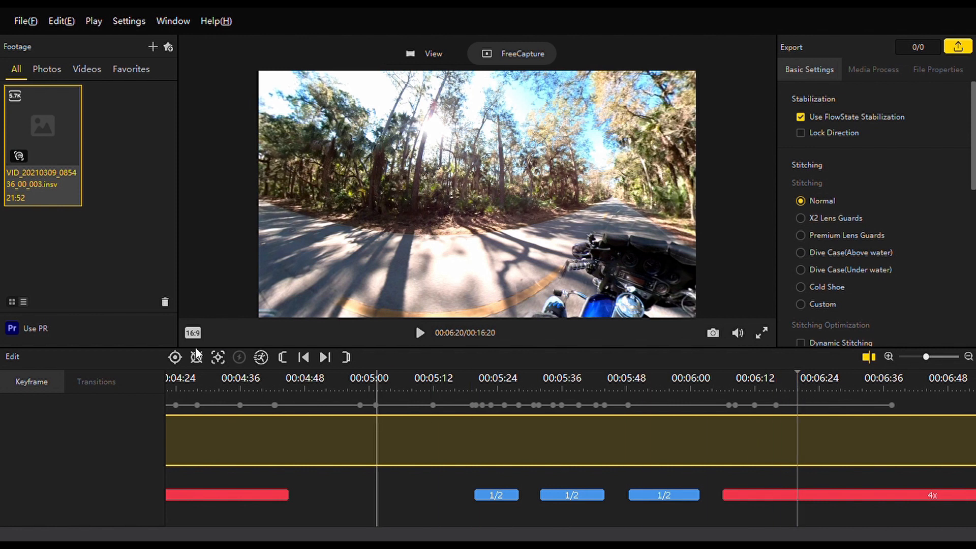
click(175, 357)
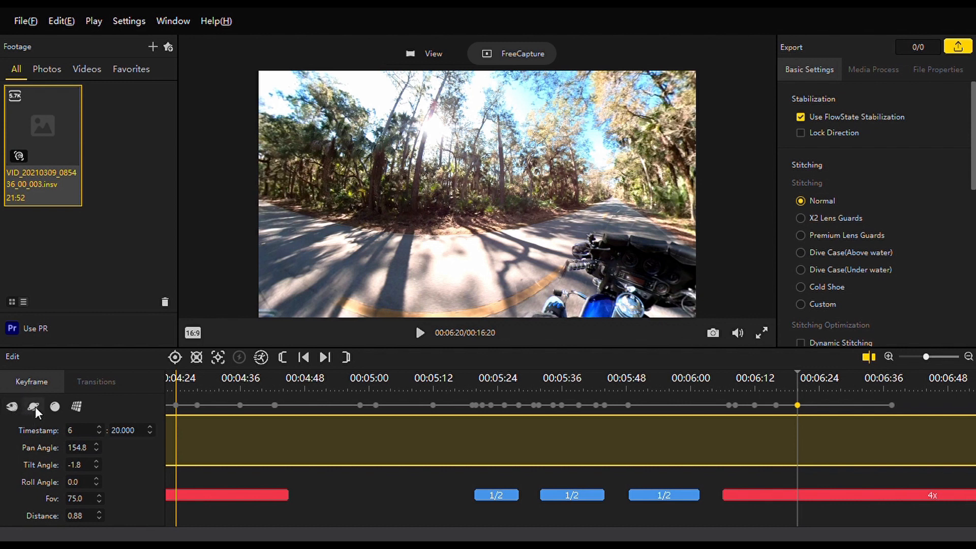
click(33, 406)
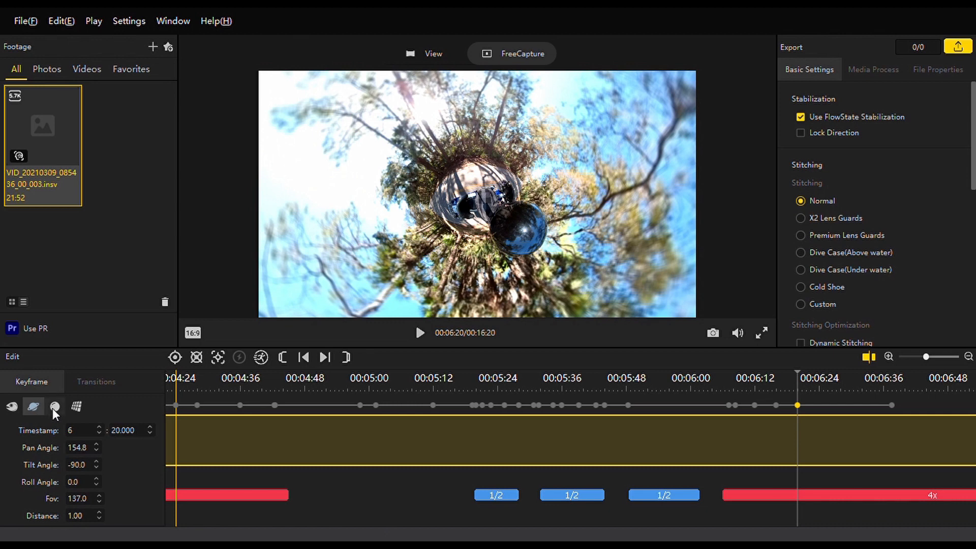
click(53, 408)
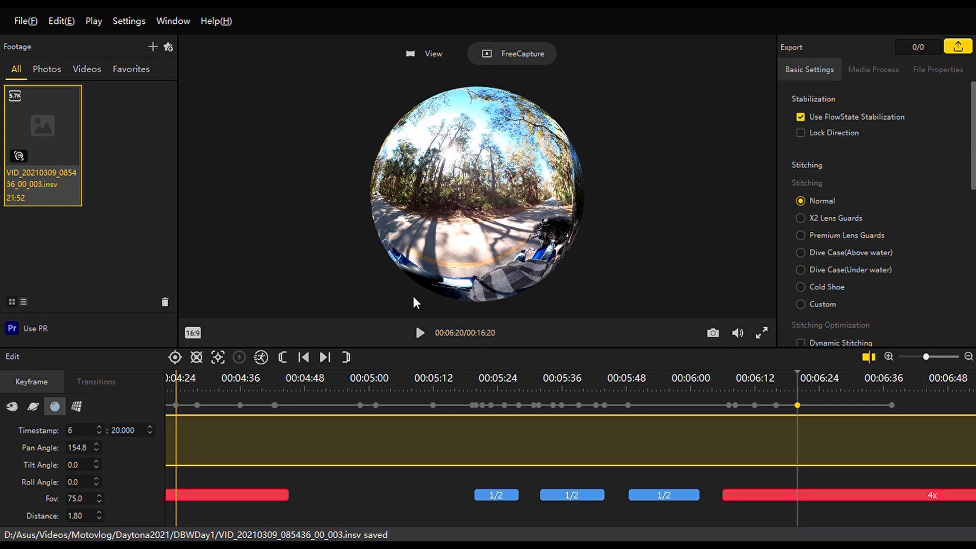
click(77, 413)
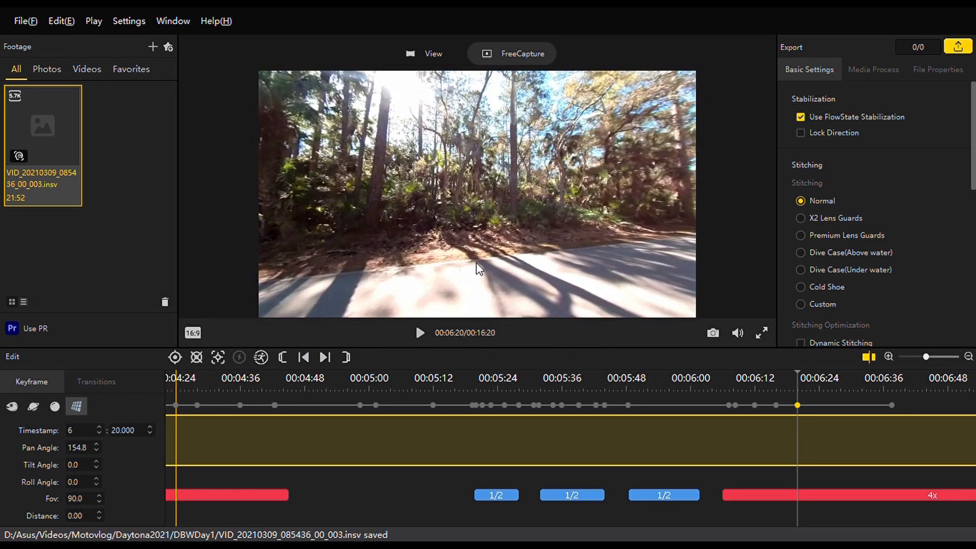
Turn the 6:20.000 keyframe's view to the road ahead, at pan angle 88.1 and tilt angle -9.4, with a field of view of 90.
drag(524, 239, 334, 178)
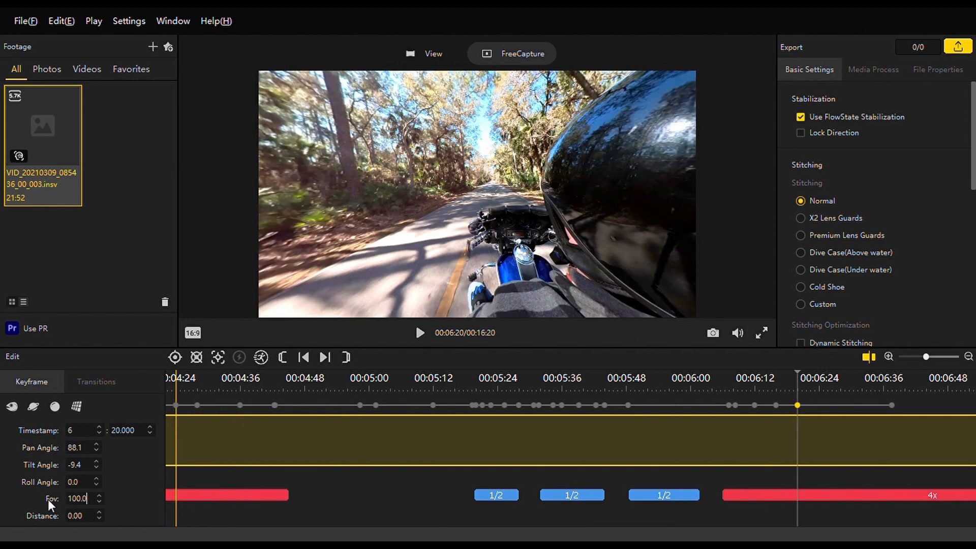
double_click(81, 499)
text(90)
key(Return)
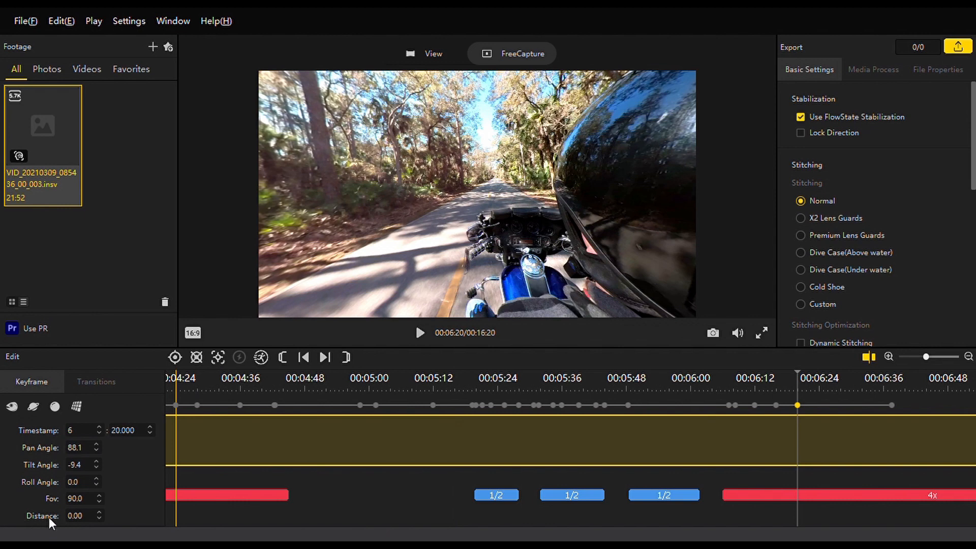
Set the 6:20.000 keyframe's distance to 1, then reduce it to 0.4.
double_click(74, 522)
text(1)
key(Return)
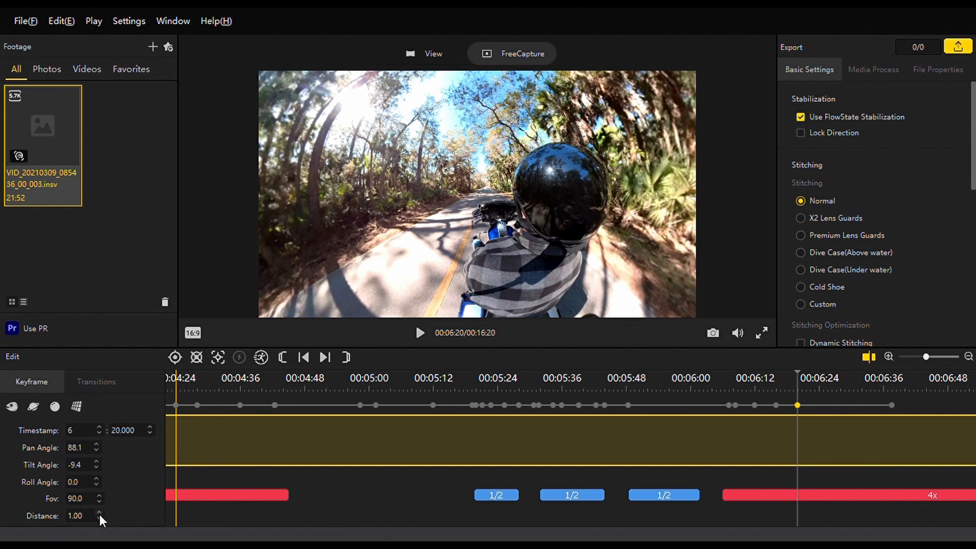
scroll(99, 516, down, 3)
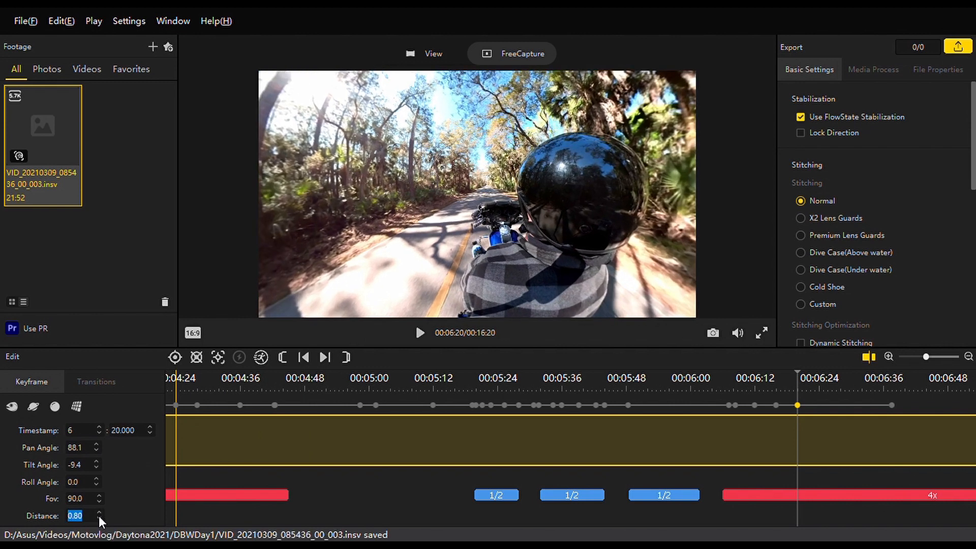
scroll(98, 516, down, 3)
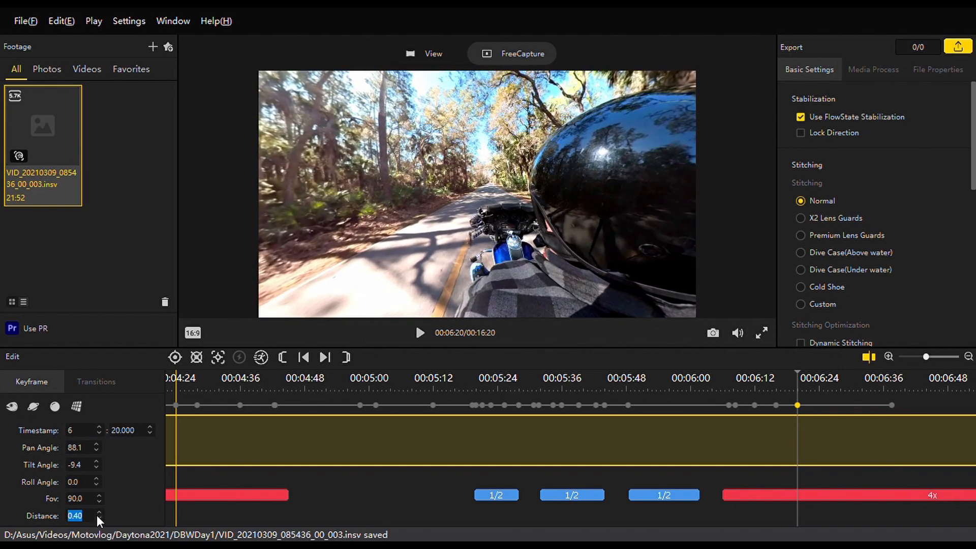